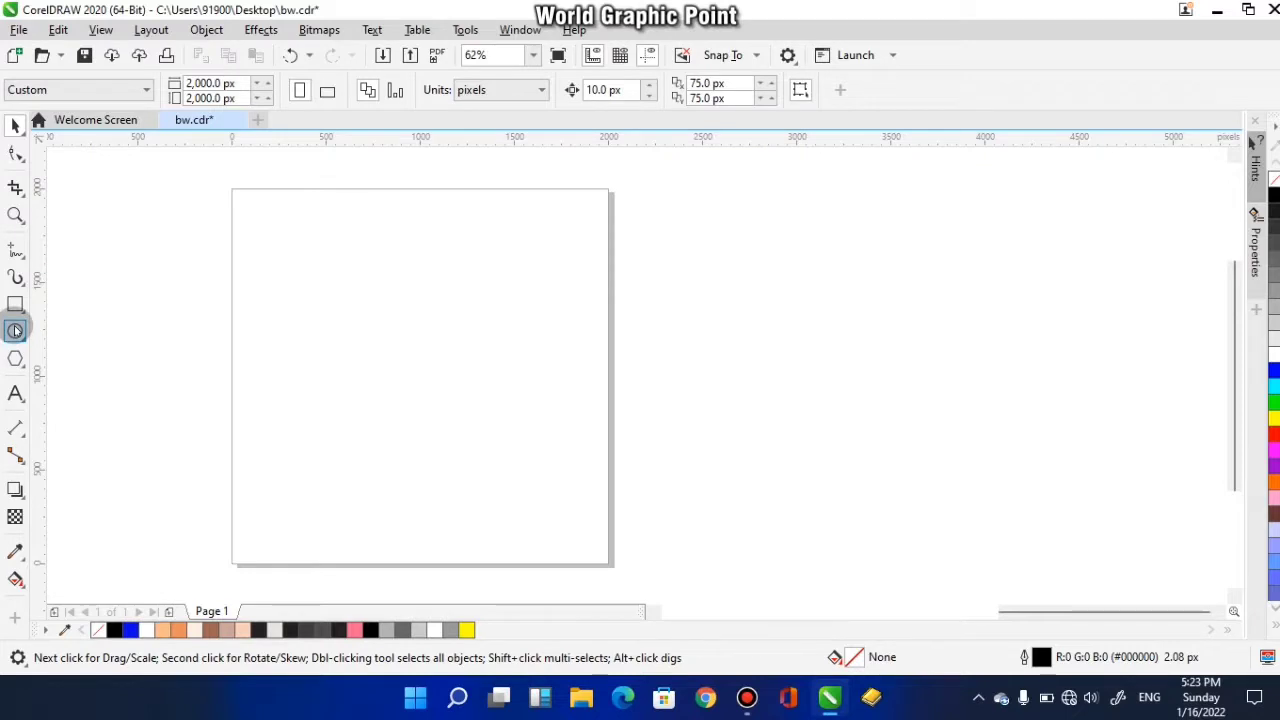
Step: Draw a circle about 765 px in diameter on the page with the Ellipse tool
{"action": "left_click", "coordinate": [15, 330]}
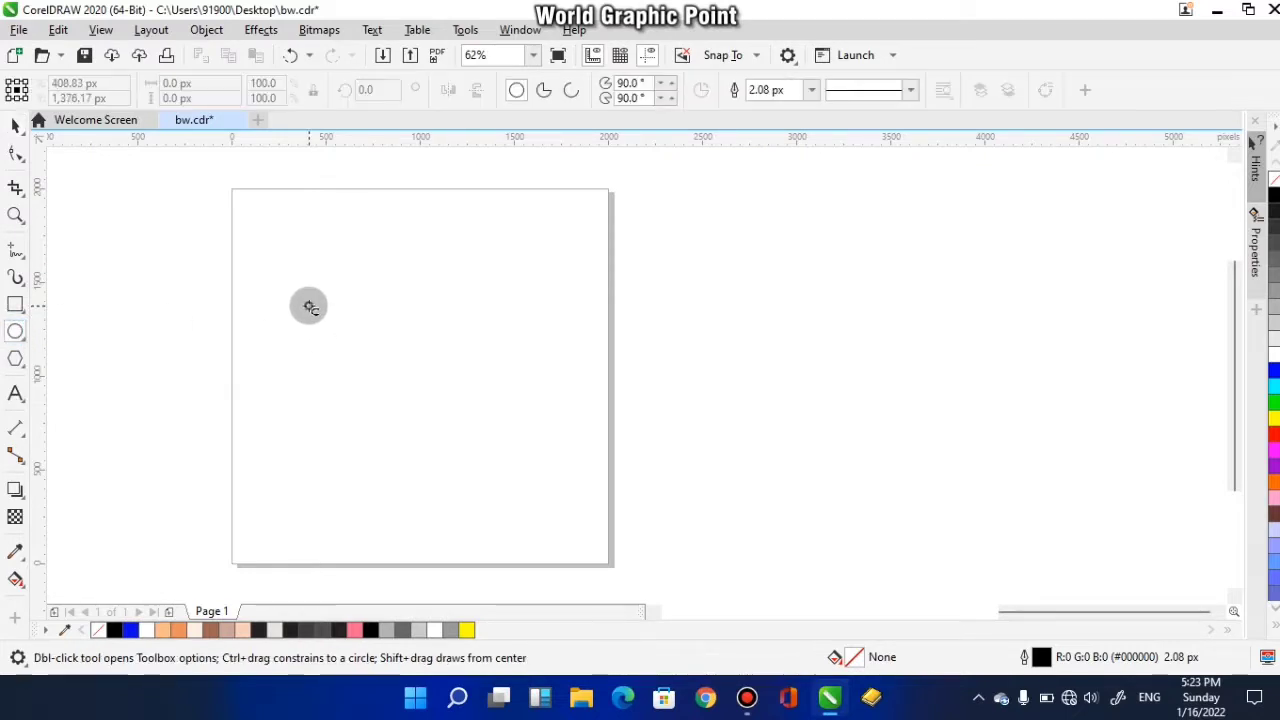
{"action": "left_click_drag", "start_coordinate": [309, 307], "coordinate": [449, 449]}
{"action": "scroll", "coordinate": [391, 378], "scroll_direction": "up", "scroll_amount": 2}
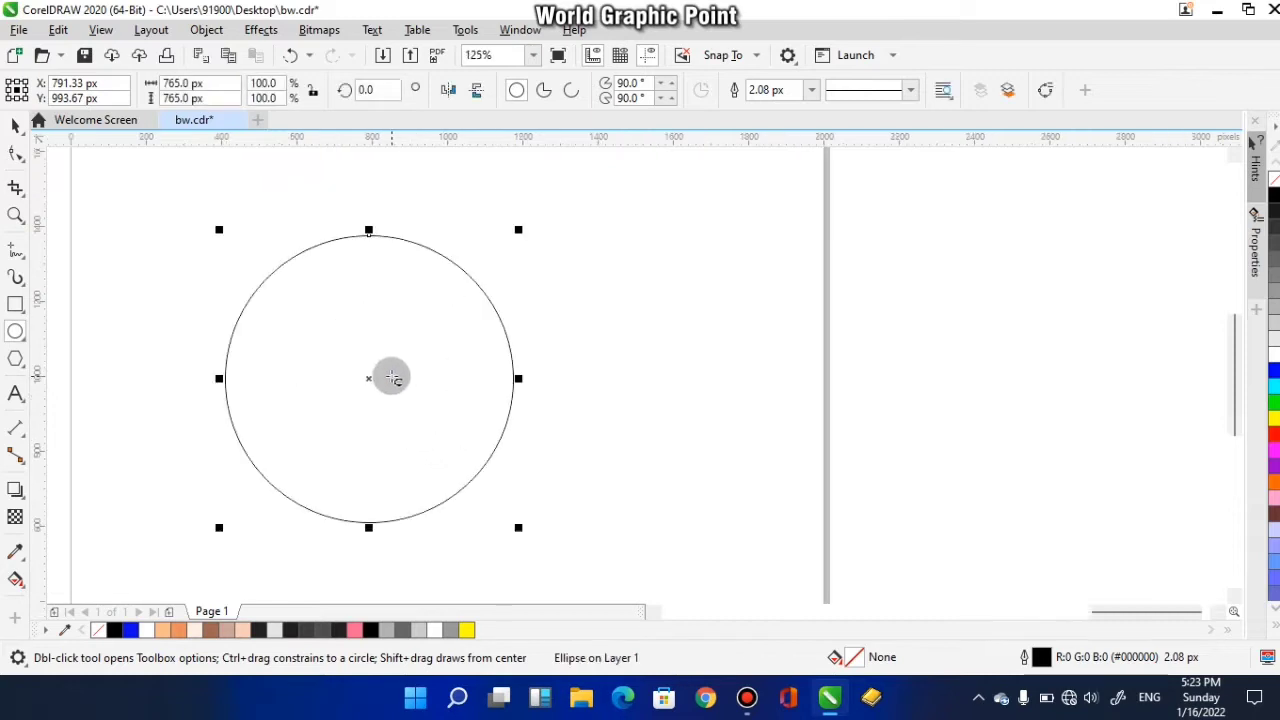
Step: Make a smaller concentric copy of the circle, about 730 px in diameter
{"action": "left_click_drag", "start_coordinate": [391, 378], "coordinate": [506, 366]}
{"action": "left_click", "coordinate": [12, 125]}
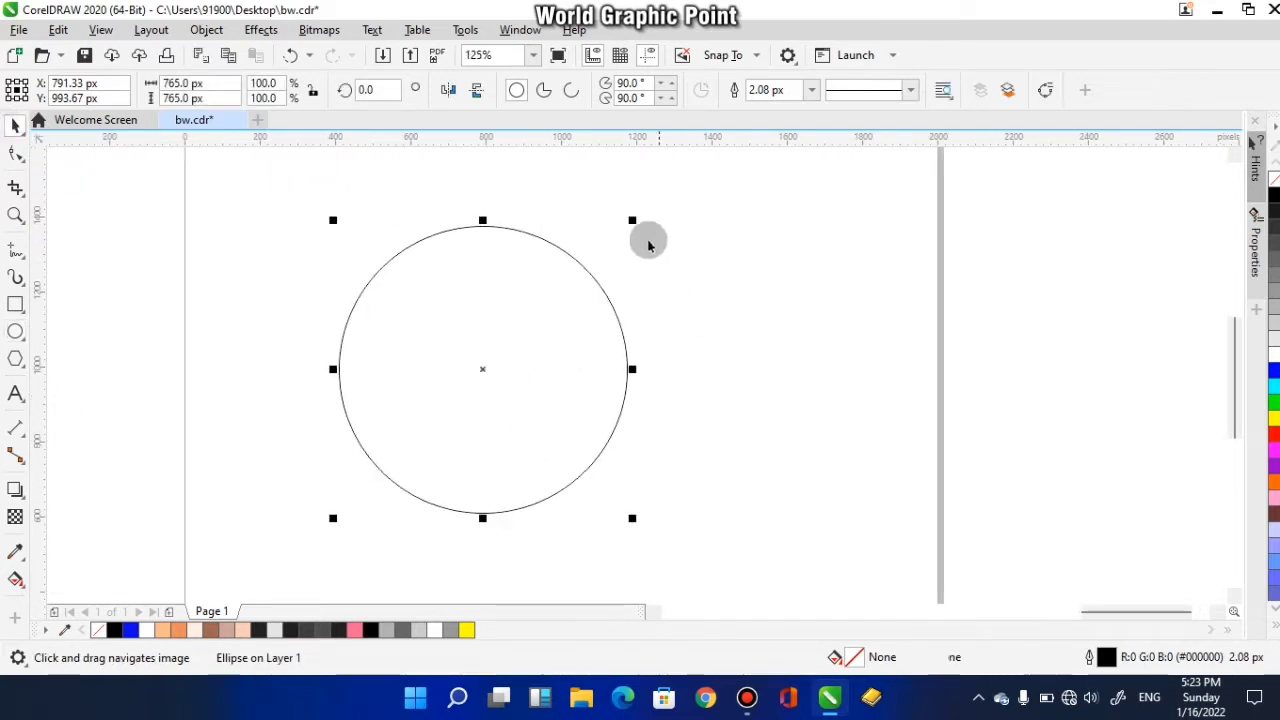
{"action": "left_click_drag", "start_coordinate": [636, 221], "coordinate": [637, 228]}
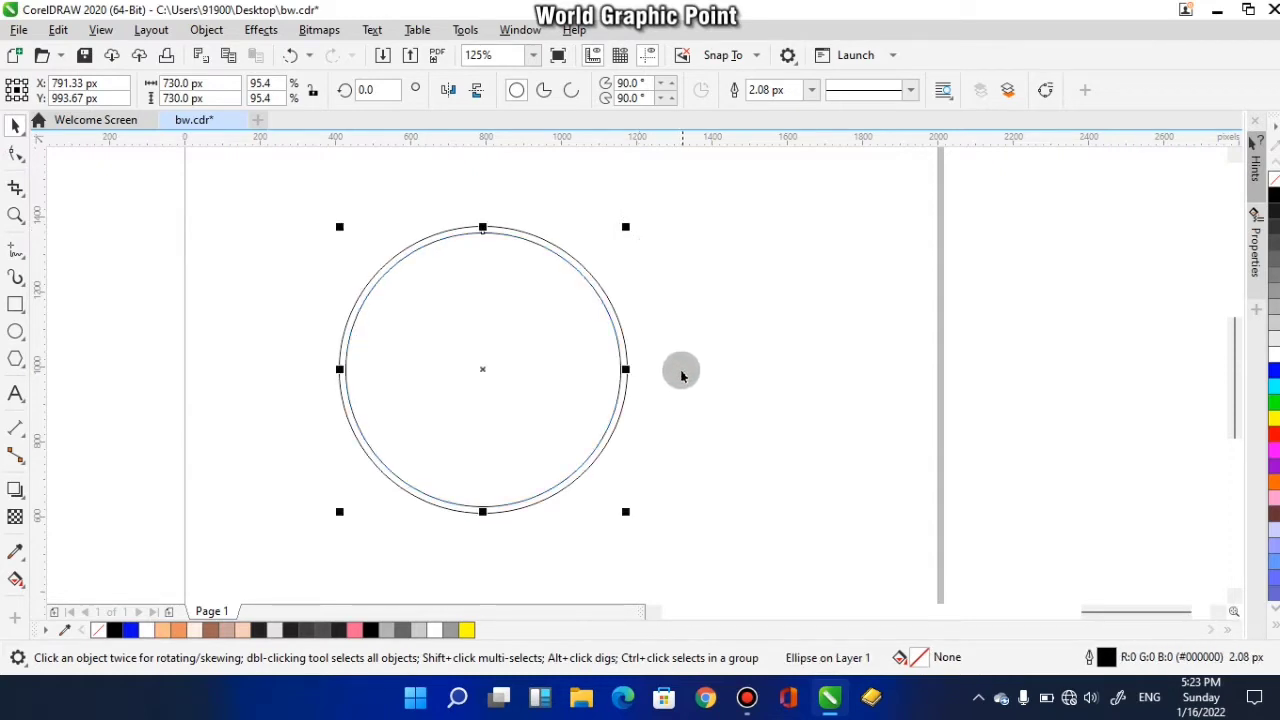
Step: Select both circles and align the smaller one to the right edge of the larger one
{"action": "left_click", "coordinate": [683, 329]}
{"action": "left_click", "coordinate": [595, 326]}
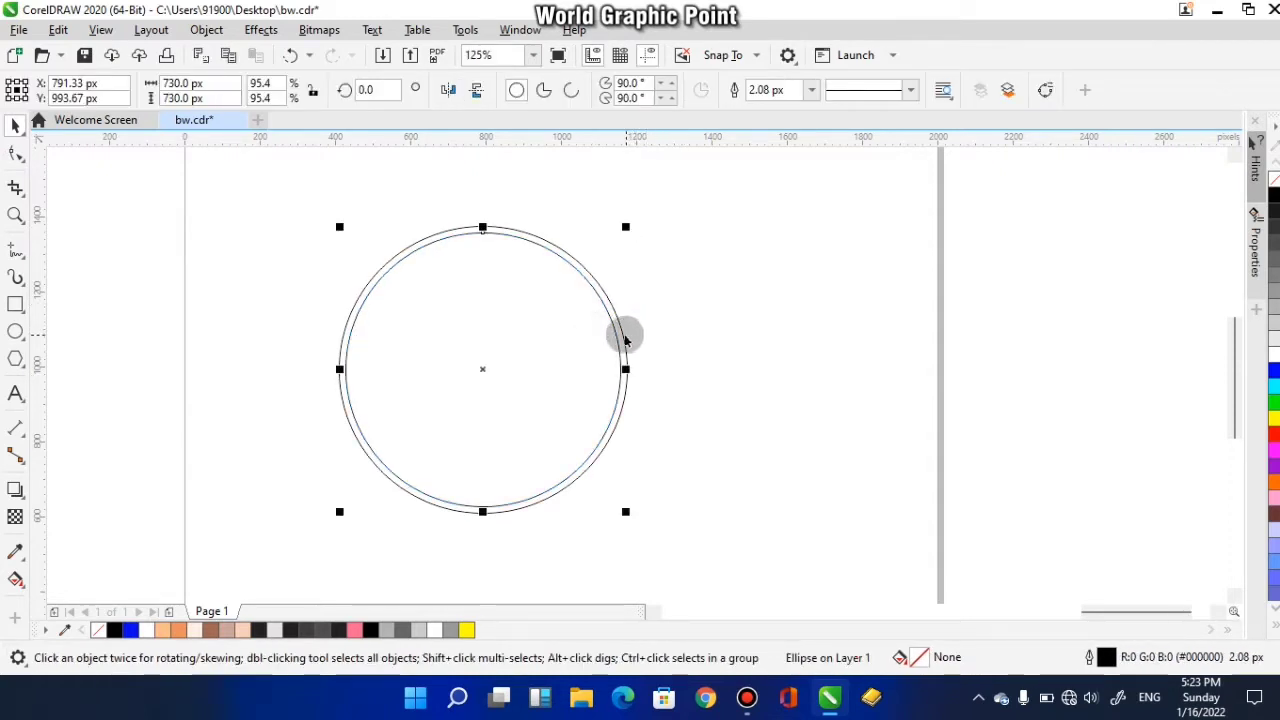
{"action": "left_click", "coordinate": [622, 336], "text": "shift"}
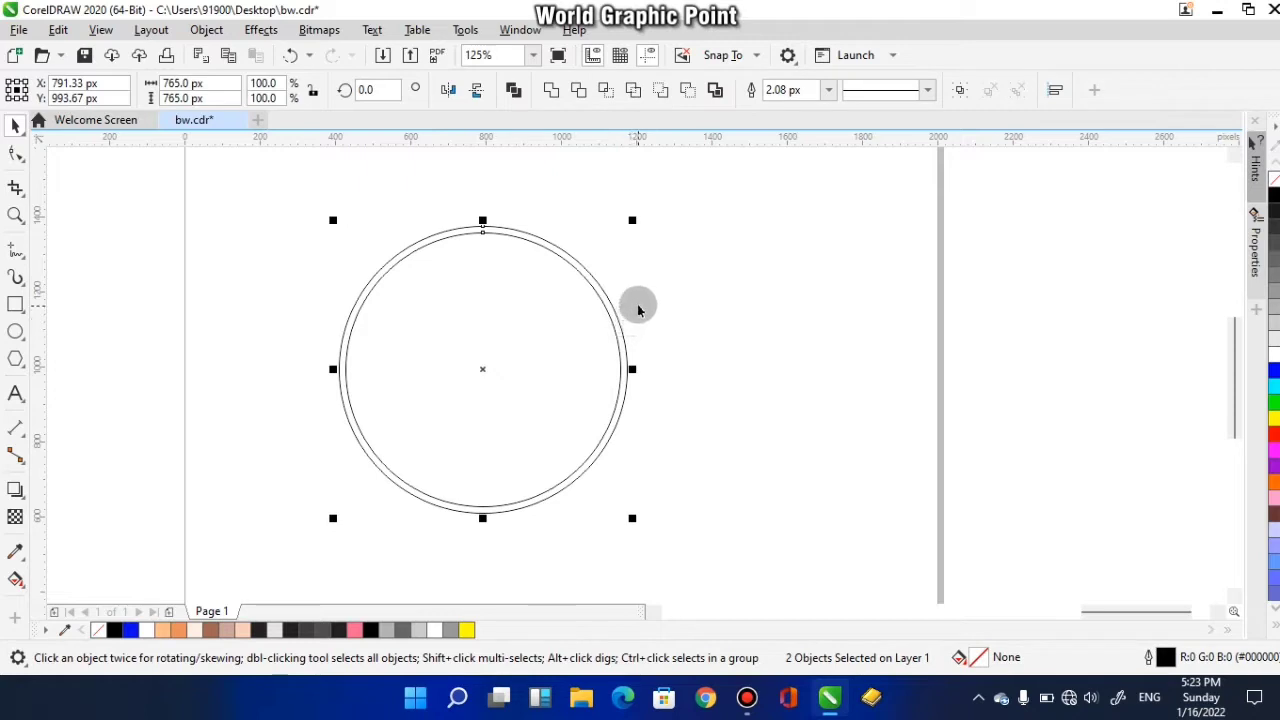
{"action": "key", "text": "l"}
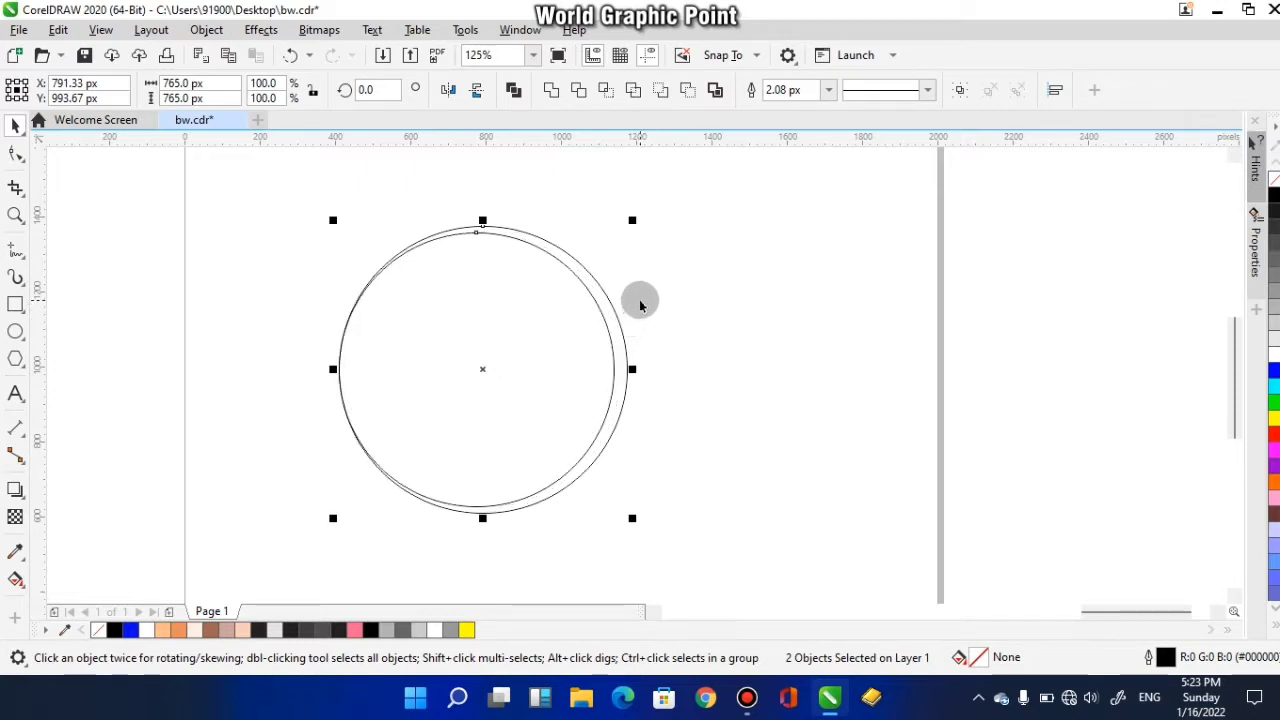
{"action": "key", "text": "r"}
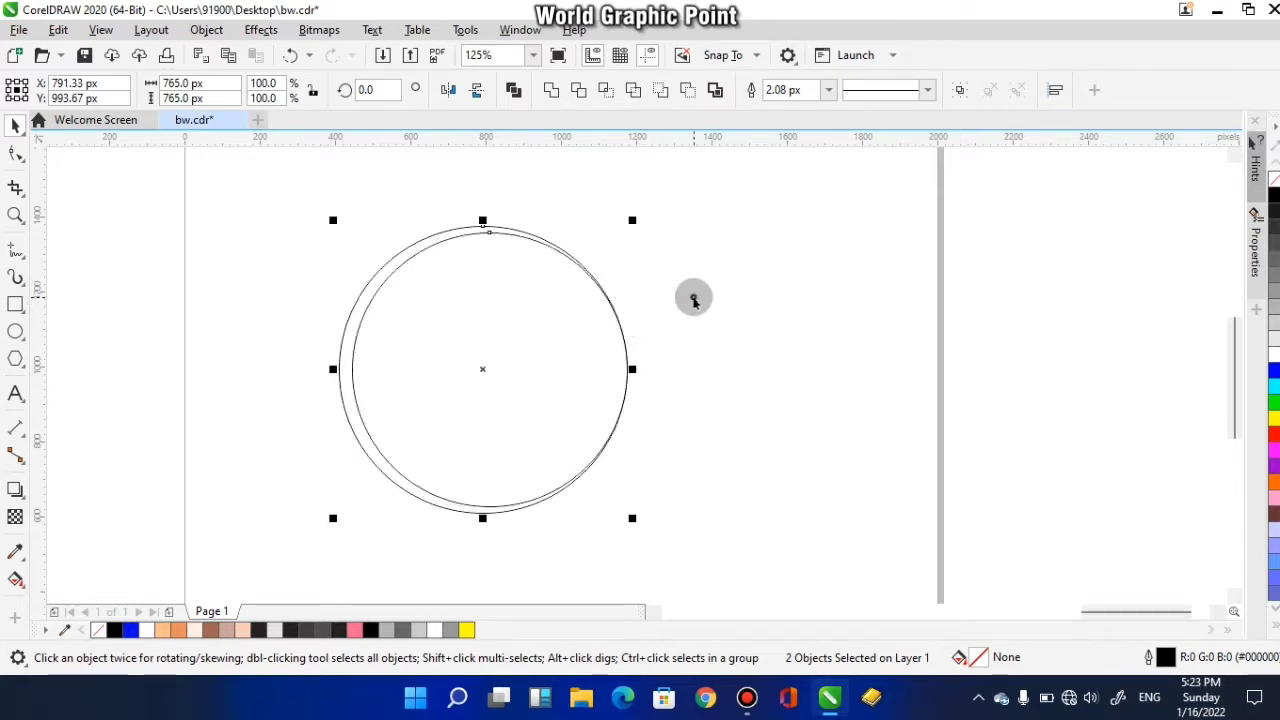
{"action": "left_click", "coordinate": [694, 297]}
{"action": "left_click_drag", "start_coordinate": [627, 366], "coordinate": [660, 362]}
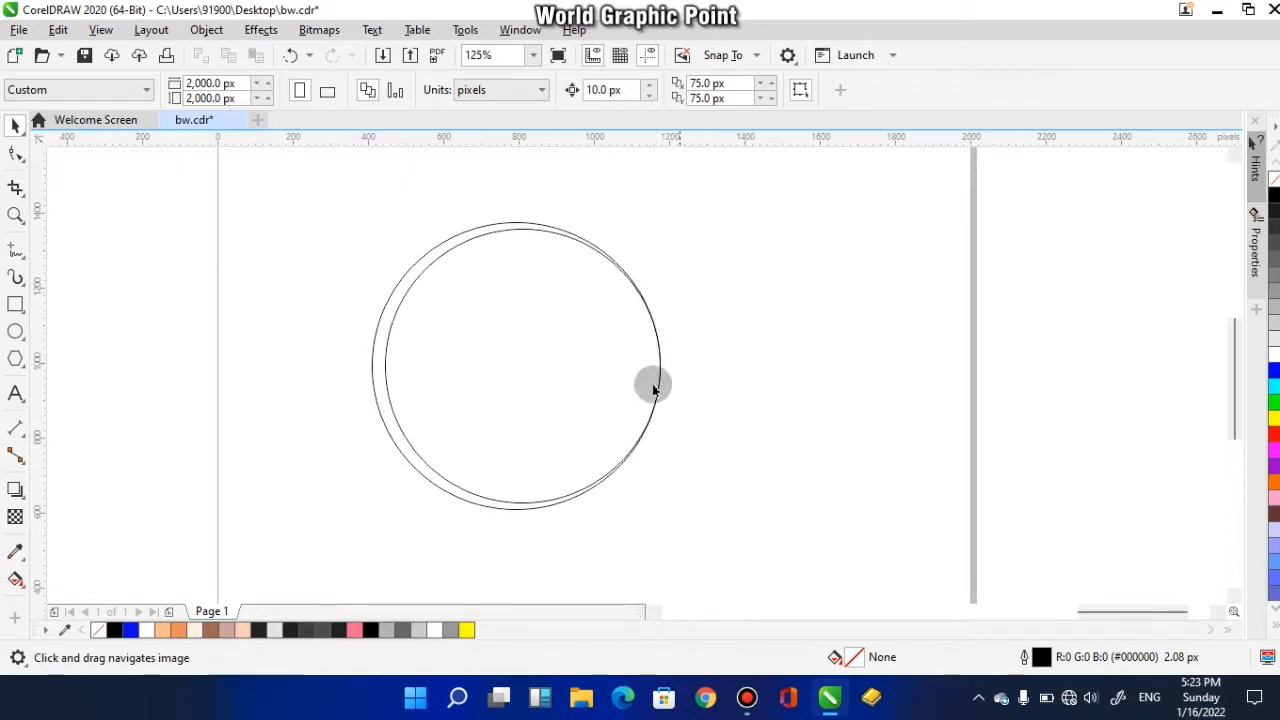
{"action": "left_click", "coordinate": [455, 381]}
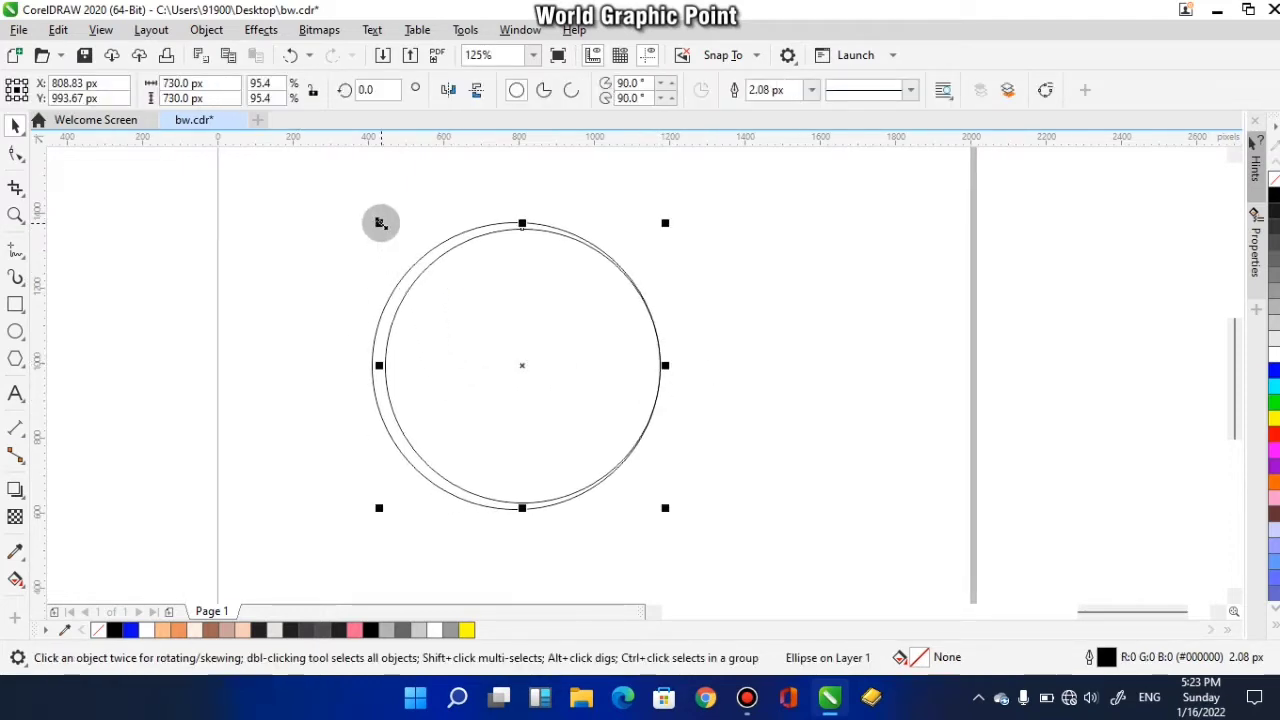
{"action": "left_click_drag", "start_coordinate": [380, 222], "coordinate": [377, 221]}
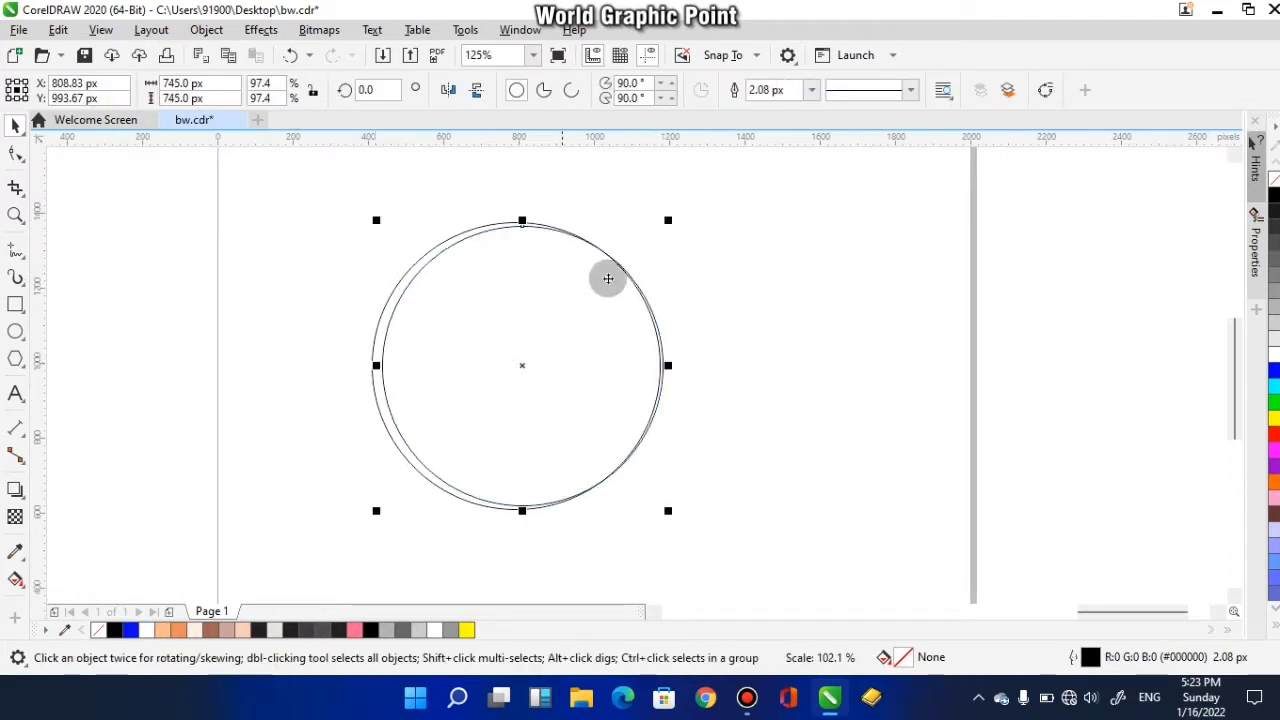
{"action": "left_click", "coordinate": [727, 345]}
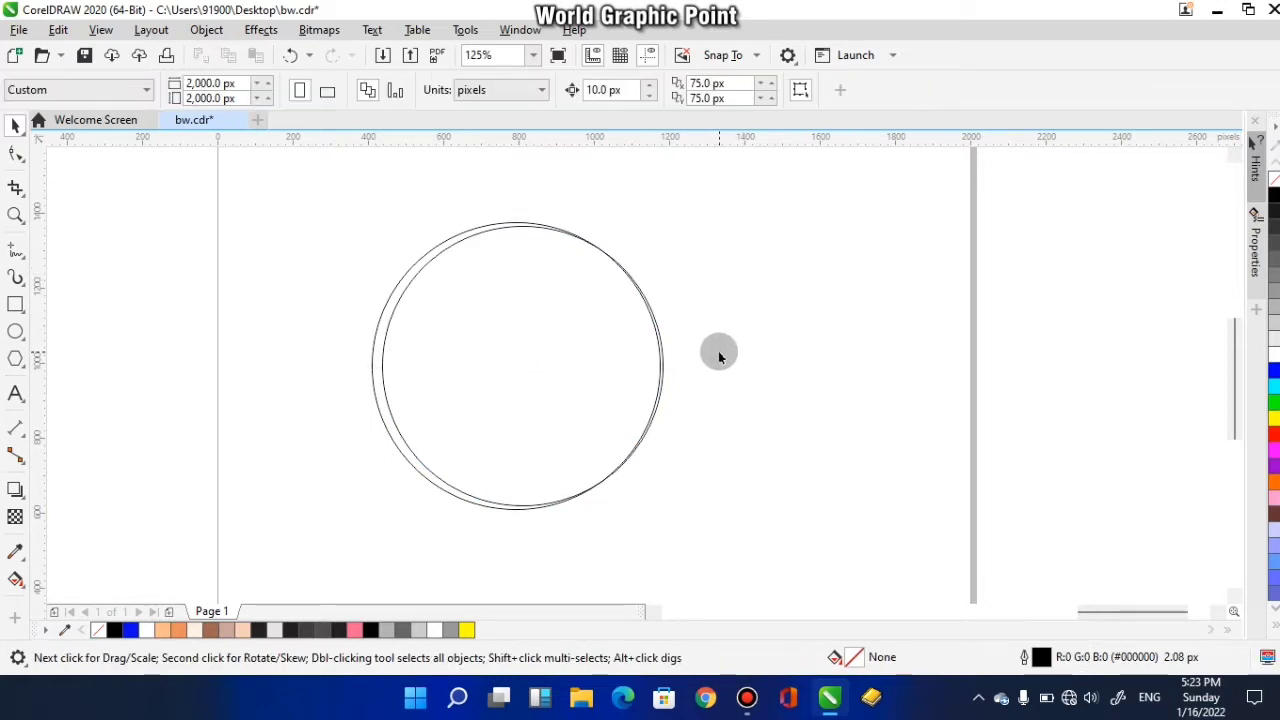
{"action": "key", "text": "ctrl+z"}
Step: Enlarge the inner circle about its centre to a diameter of about 741 px
{"action": "left_click", "coordinate": [725, 371]}
{"action": "left_click", "coordinate": [532, 378]}
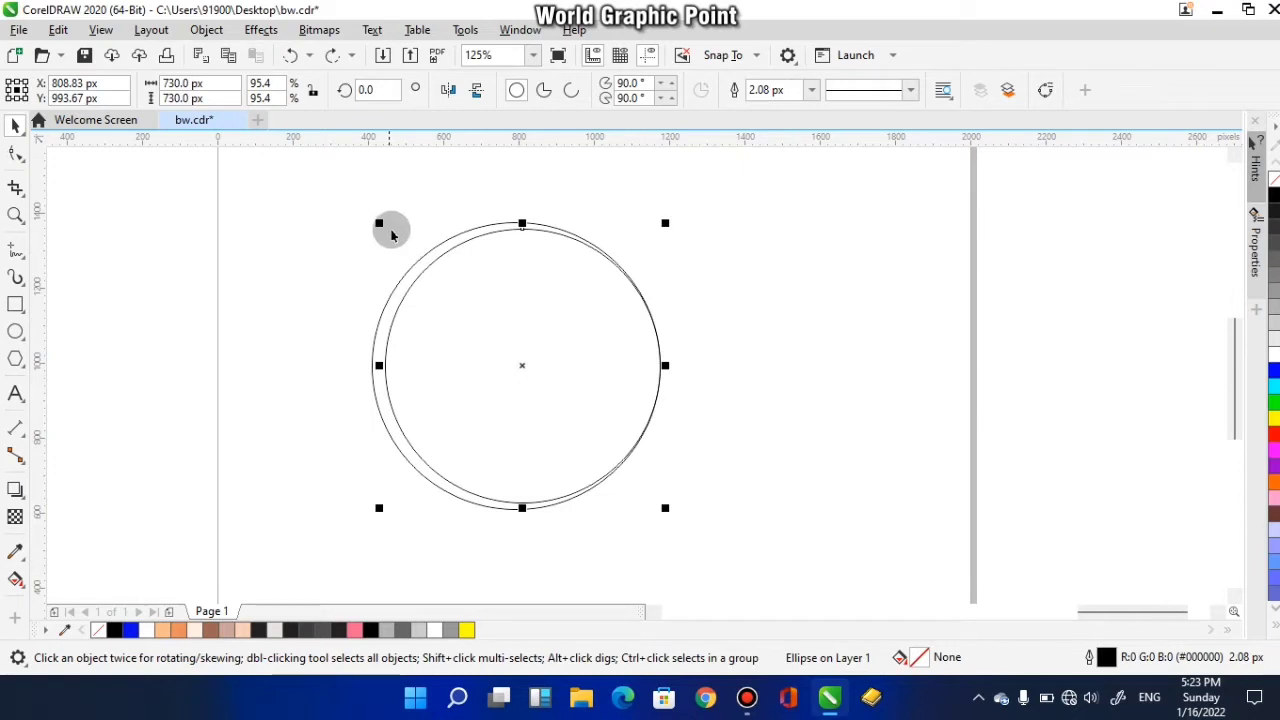
{"action": "scroll", "coordinate": [385, 233], "scroll_direction": "up", "scroll_amount": 1}
{"action": "left_click_drag", "start_coordinate": [382, 226], "coordinate": [379, 223]}
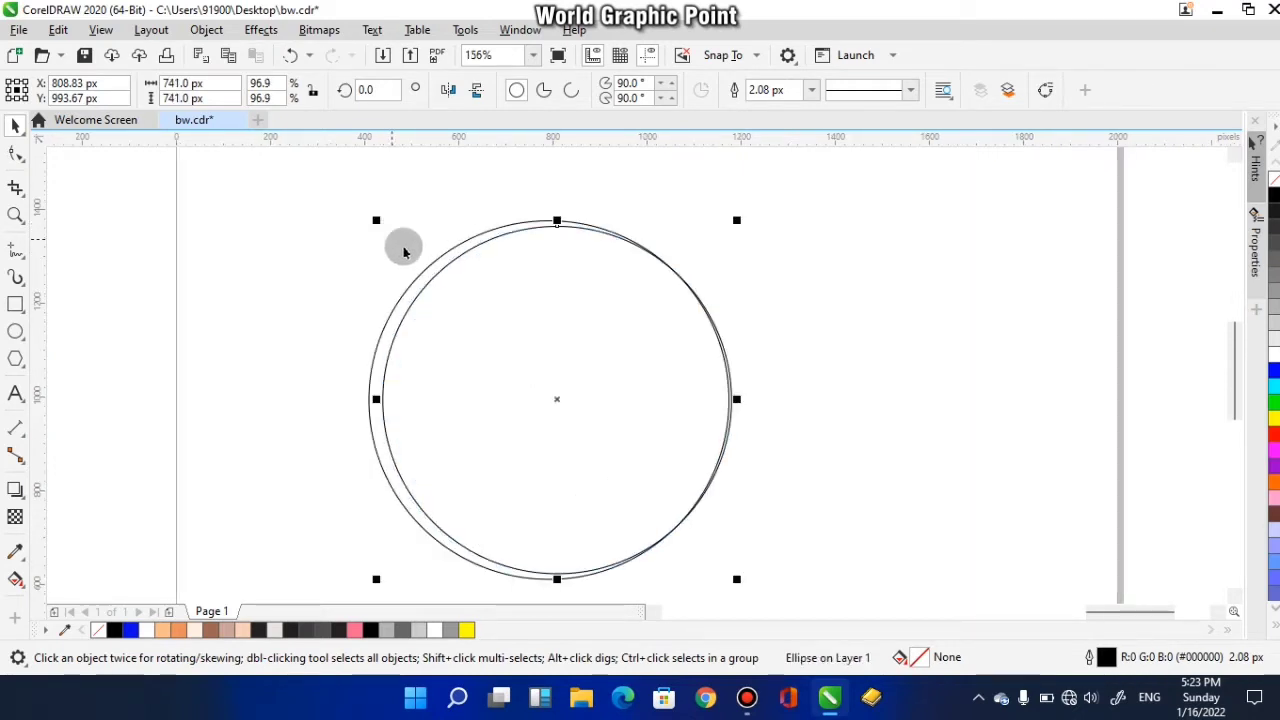
{"action": "left_click", "coordinate": [848, 347]}
Step: Align the resized inner circle's right edge with the outer circle's right edge
{"action": "left_click", "coordinate": [503, 382]}
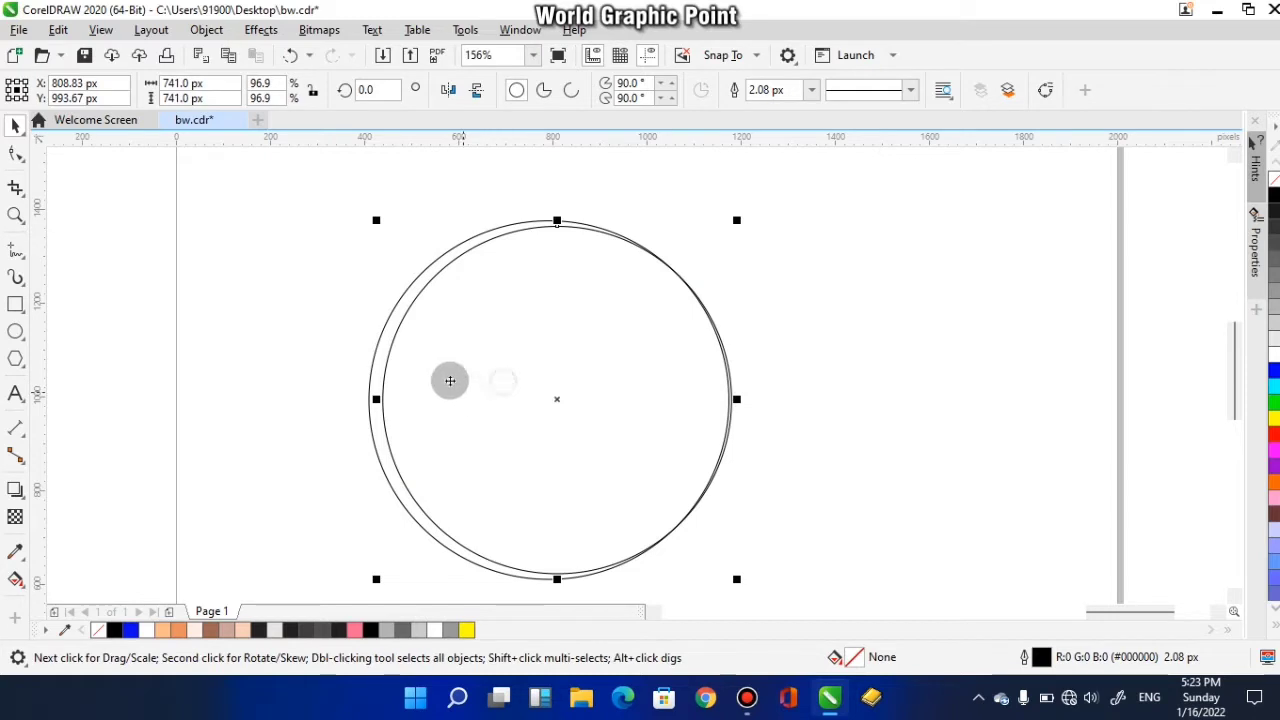
{"action": "left_click", "coordinate": [382, 352], "text": "shift"}
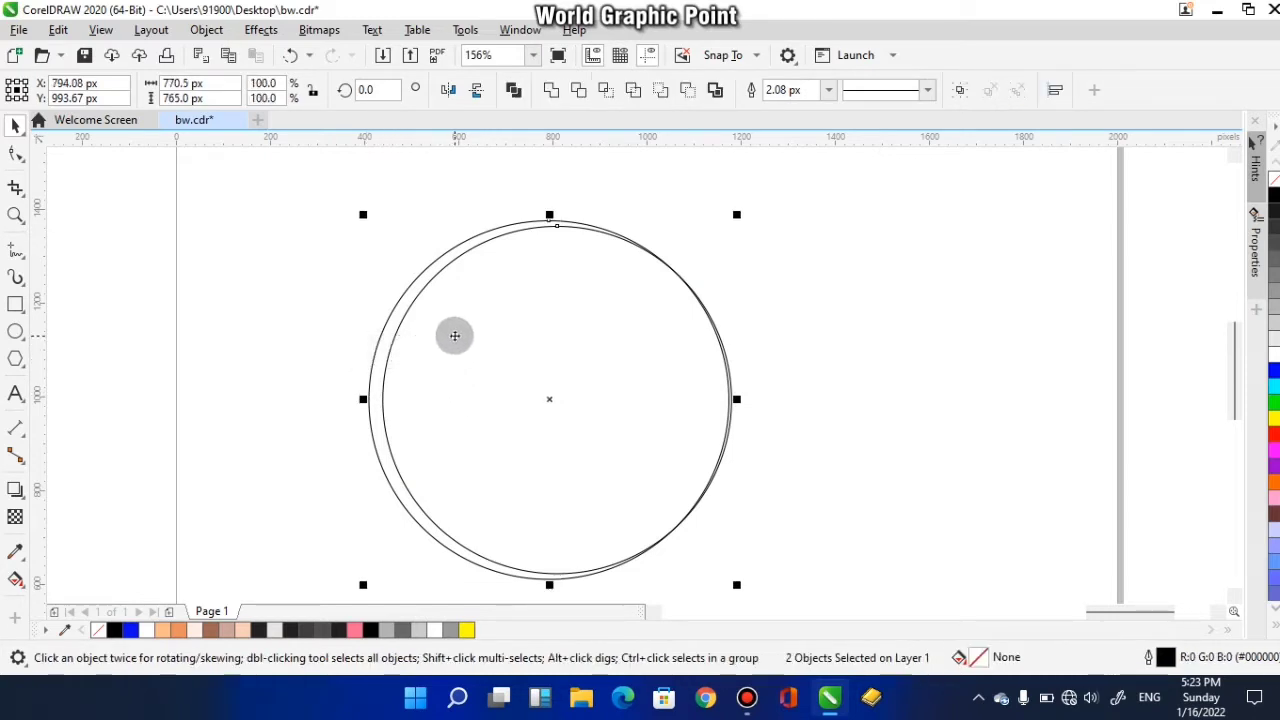
{"action": "key", "text": "c"}
{"action": "left_click", "coordinate": [807, 364]}
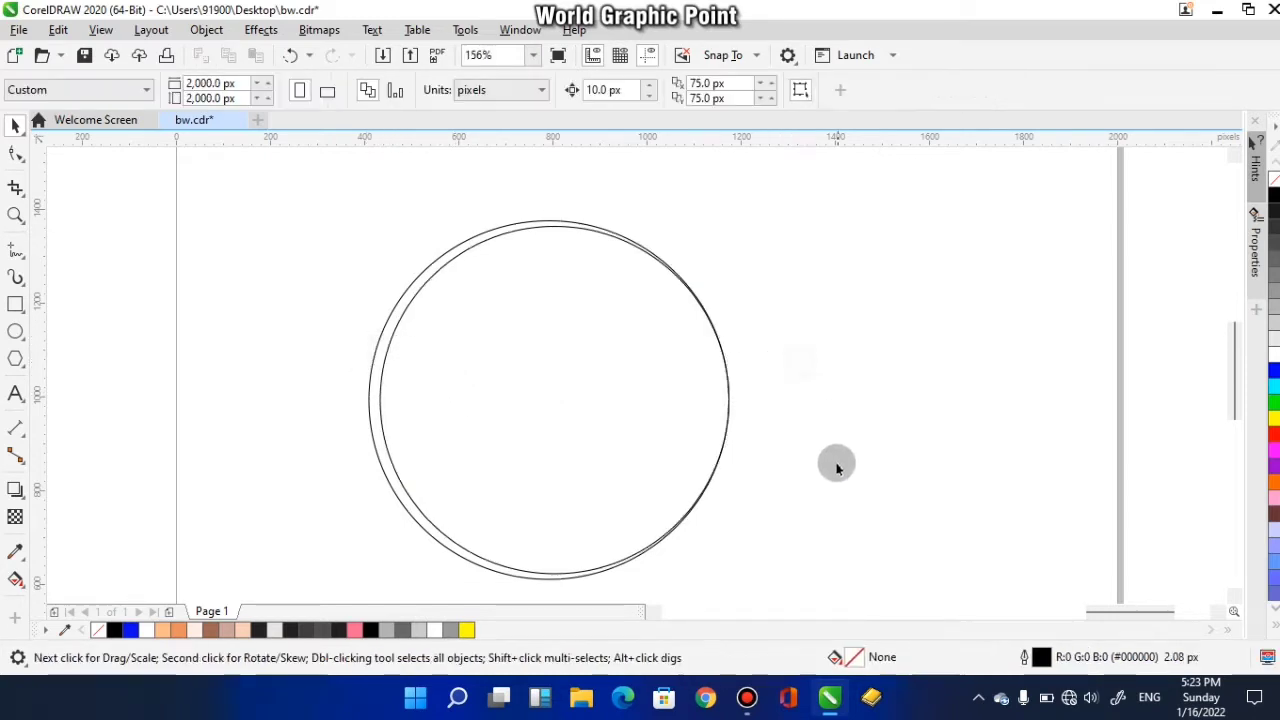
{"action": "left_click_drag", "start_coordinate": [836, 464], "coordinate": [776, 431]}
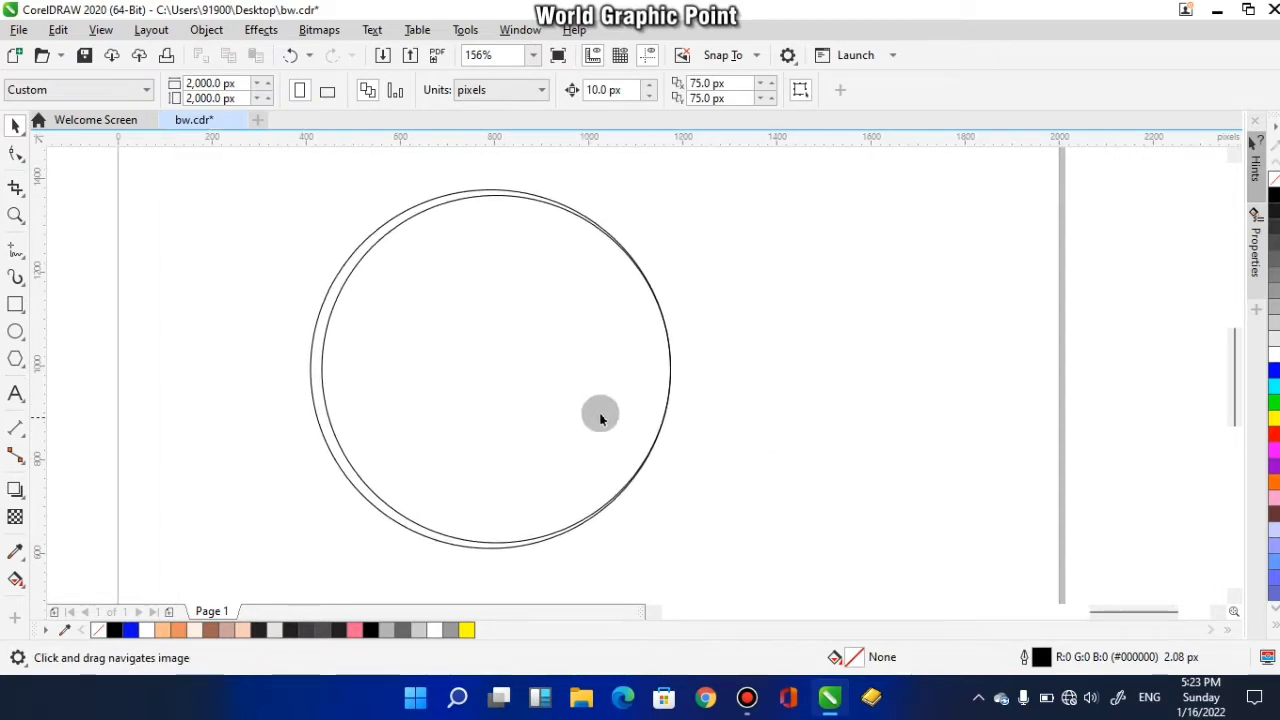
{"action": "left_click", "coordinate": [15, 393]}
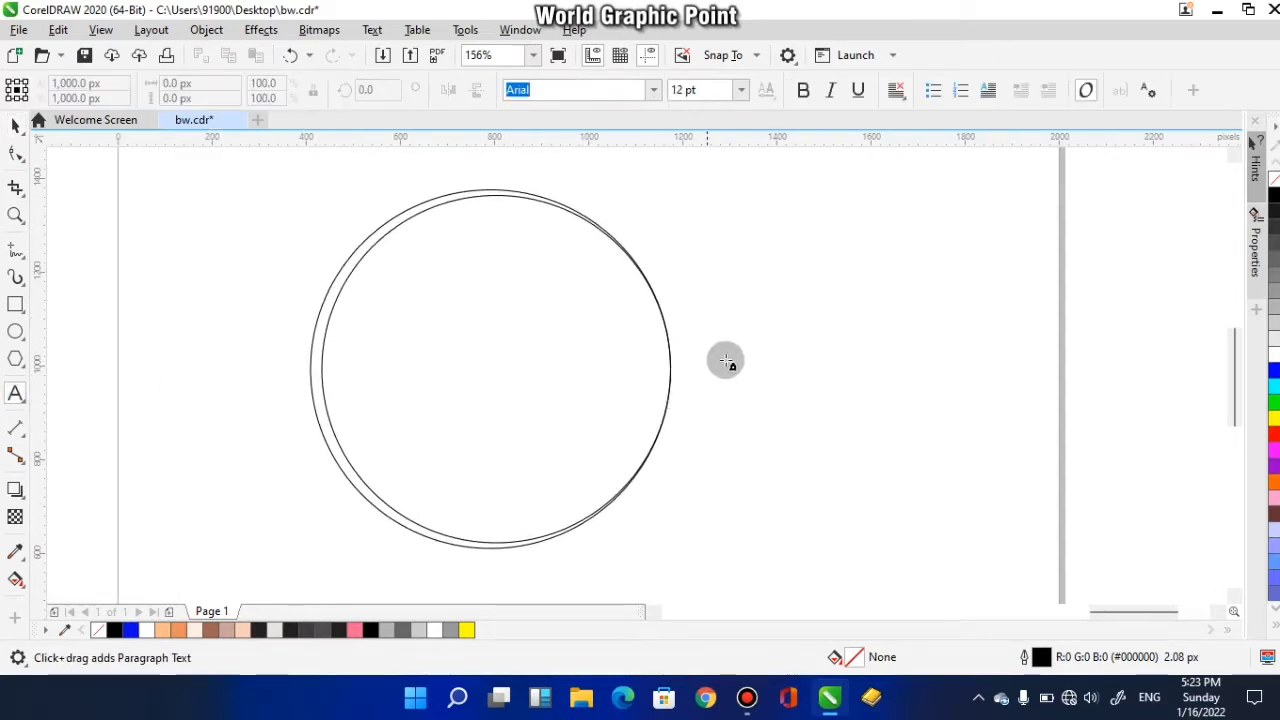
{"action": "left_click", "coordinate": [714, 352]}
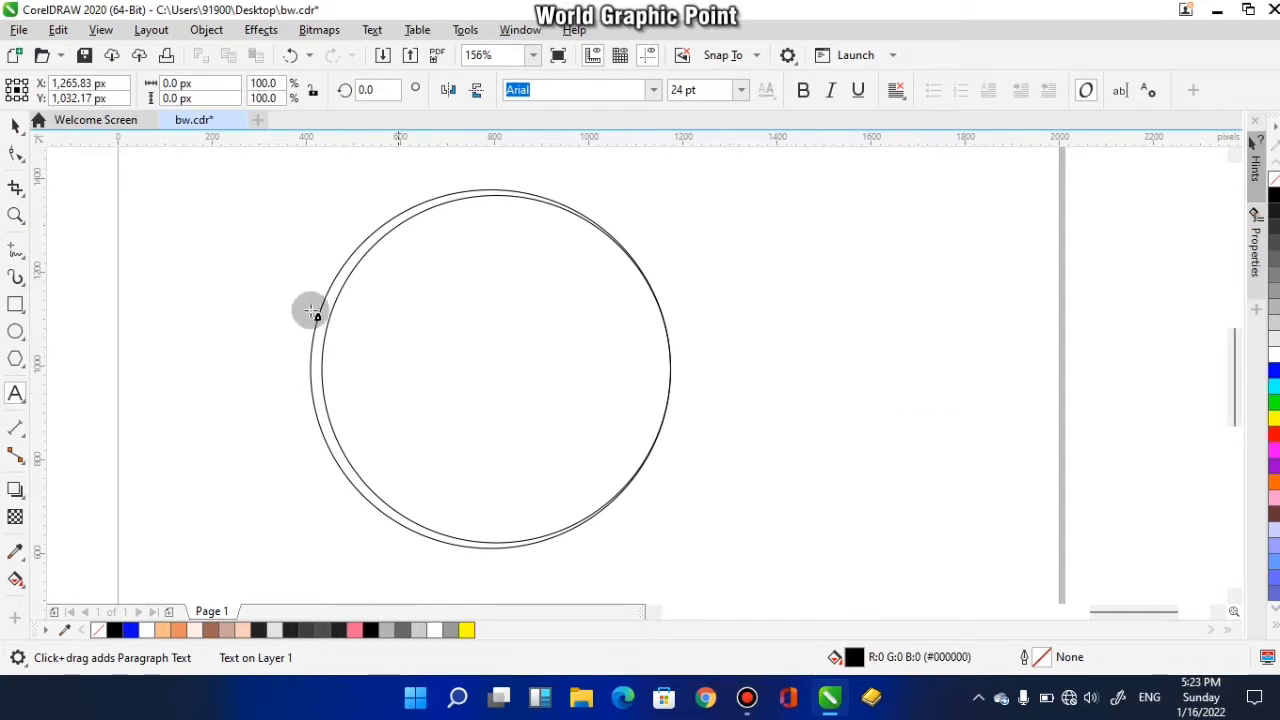
{"action": "left_click", "coordinate": [15, 125]}
Step: Shift the inner circle 10 px to the left and enlarge the outer circle about its centre to about 793 px
{"action": "left_click", "coordinate": [431, 358]}
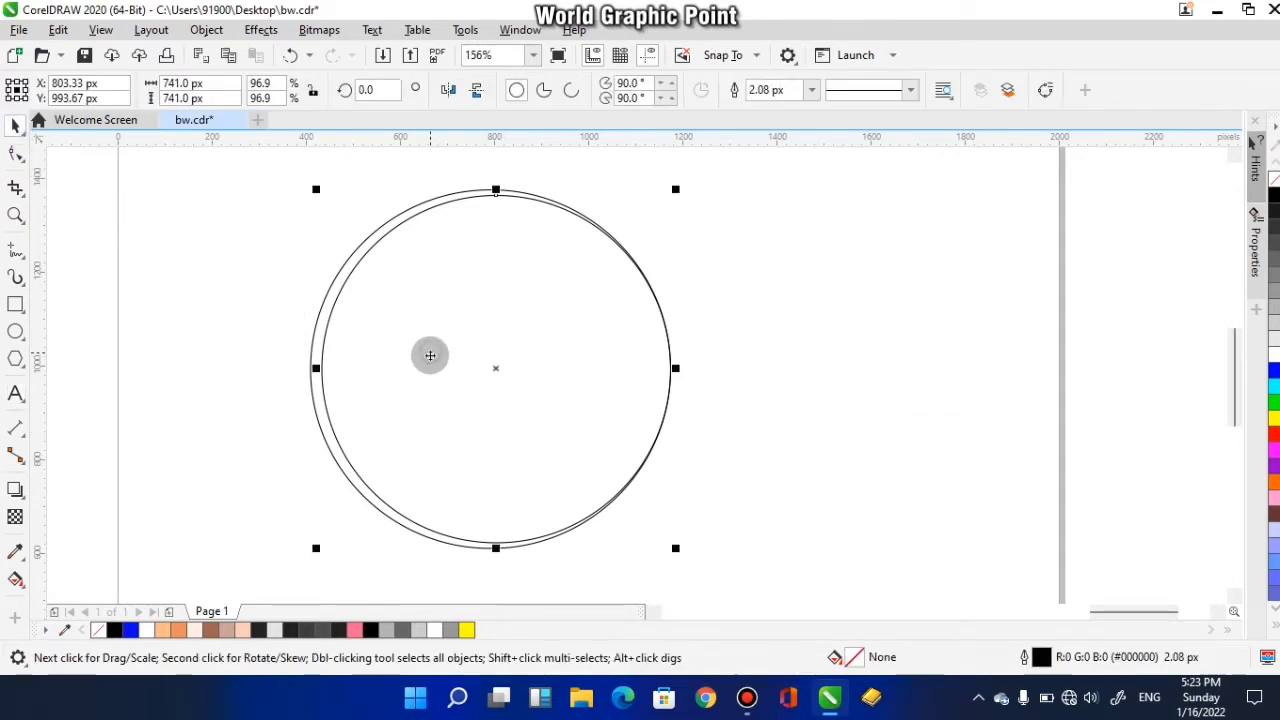
{"action": "left_click_drag", "start_coordinate": [505, 351], "coordinate": [500, 351]}
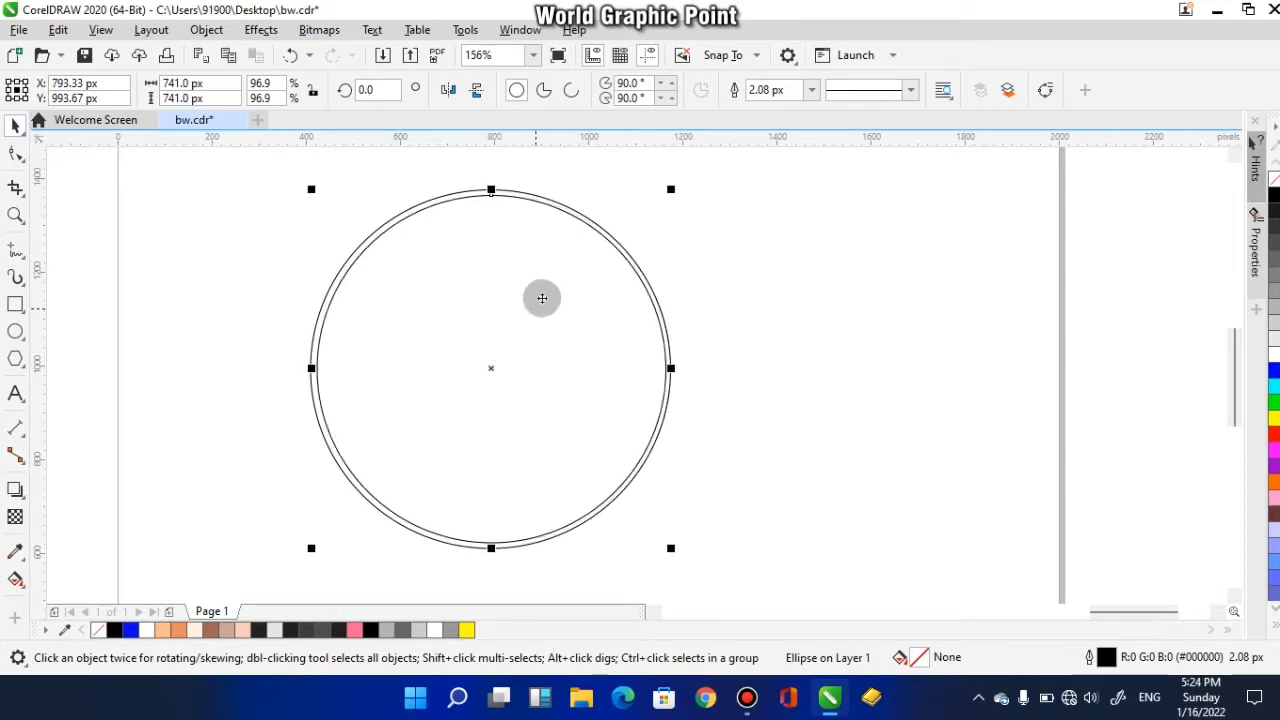
{"action": "left_click", "coordinate": [303, 406]}
{"action": "left_click", "coordinate": [314, 397]}
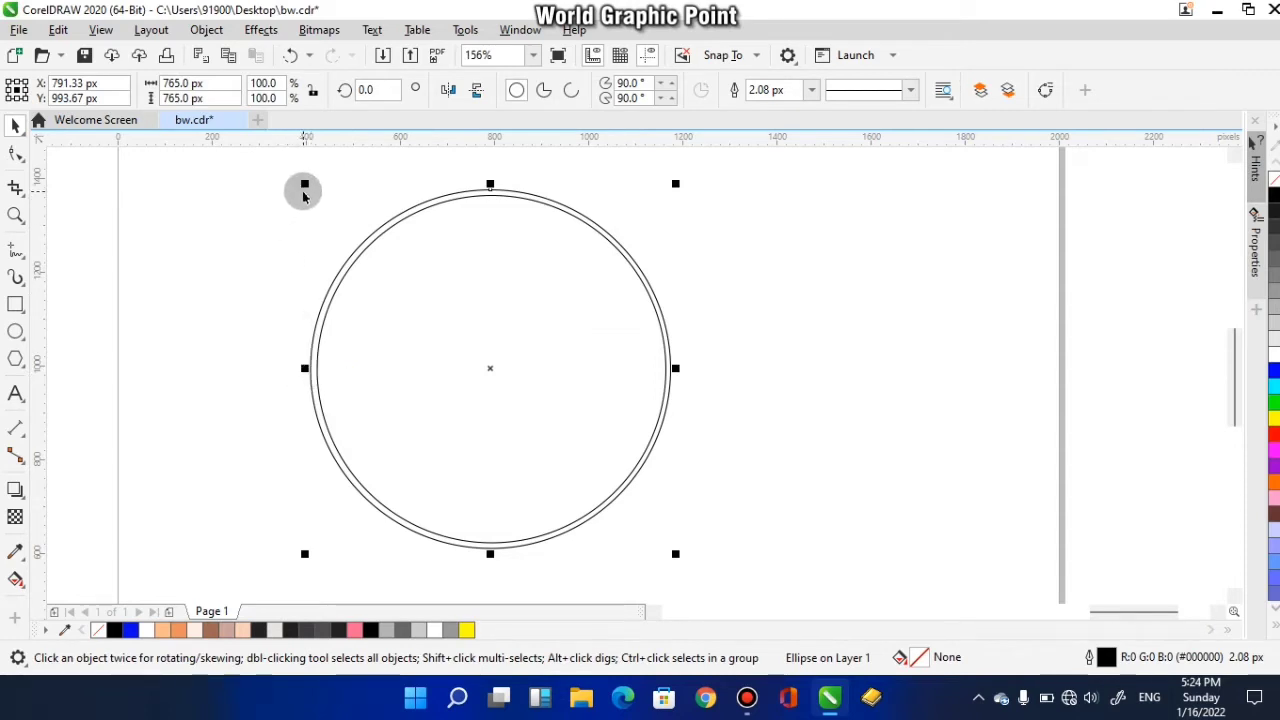
{"action": "left_click_drag", "start_coordinate": [303, 186], "coordinate": [292, 179]}
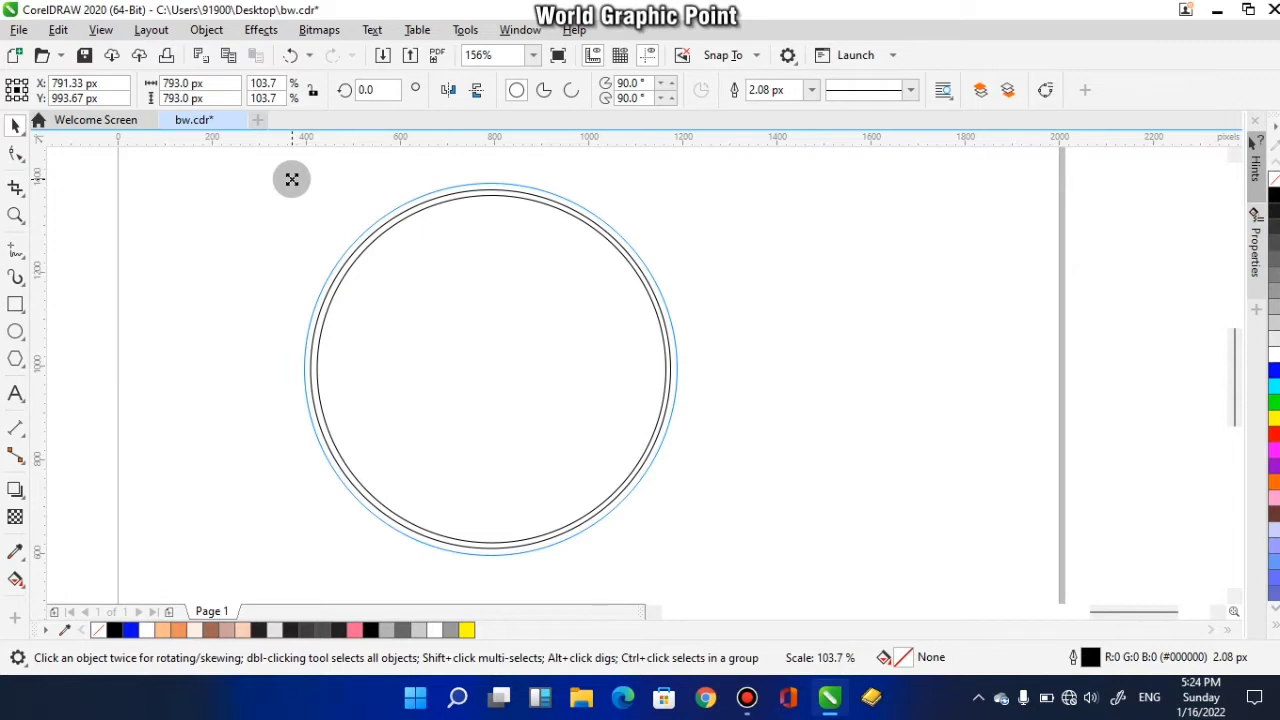
{"action": "left_click_drag", "start_coordinate": [292, 179], "coordinate": [292, 179]}
{"action": "left_click", "coordinate": [732, 401]}
Step: Nudge the inner circle 20 px to the right within the outer circle
{"action": "left_click", "coordinate": [577, 370]}
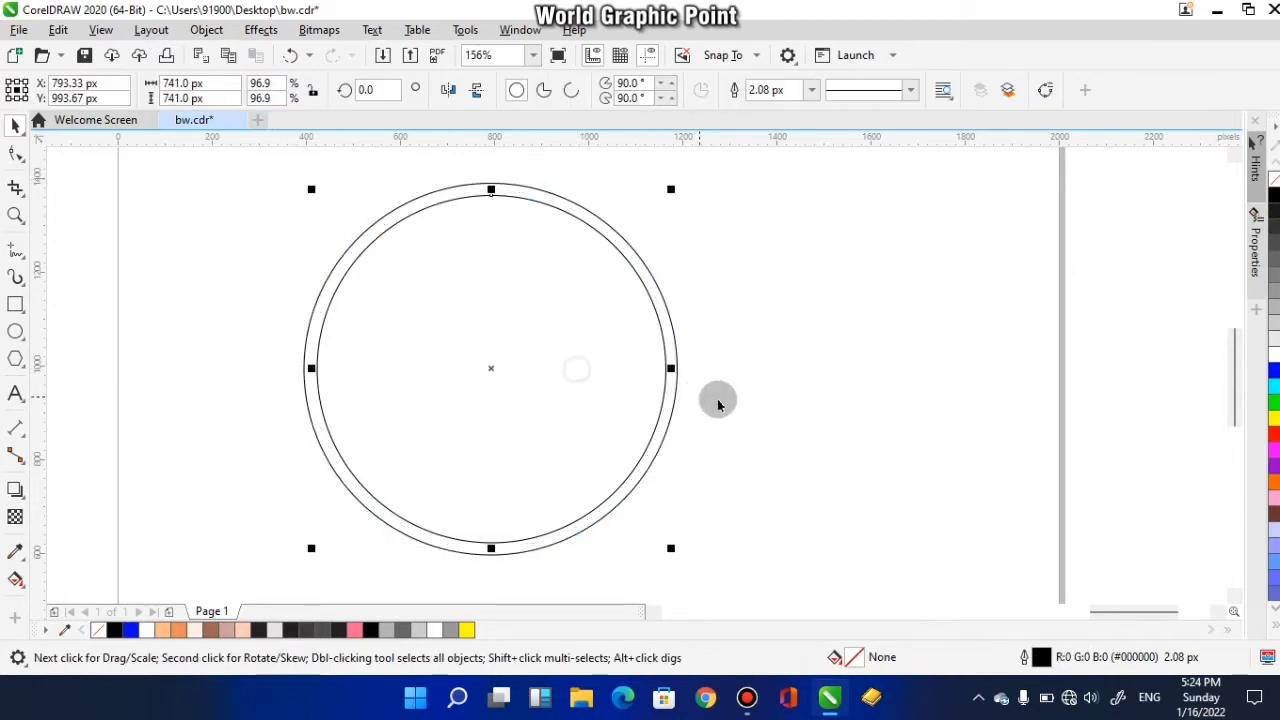
{"action": "key", "text": "Right"}
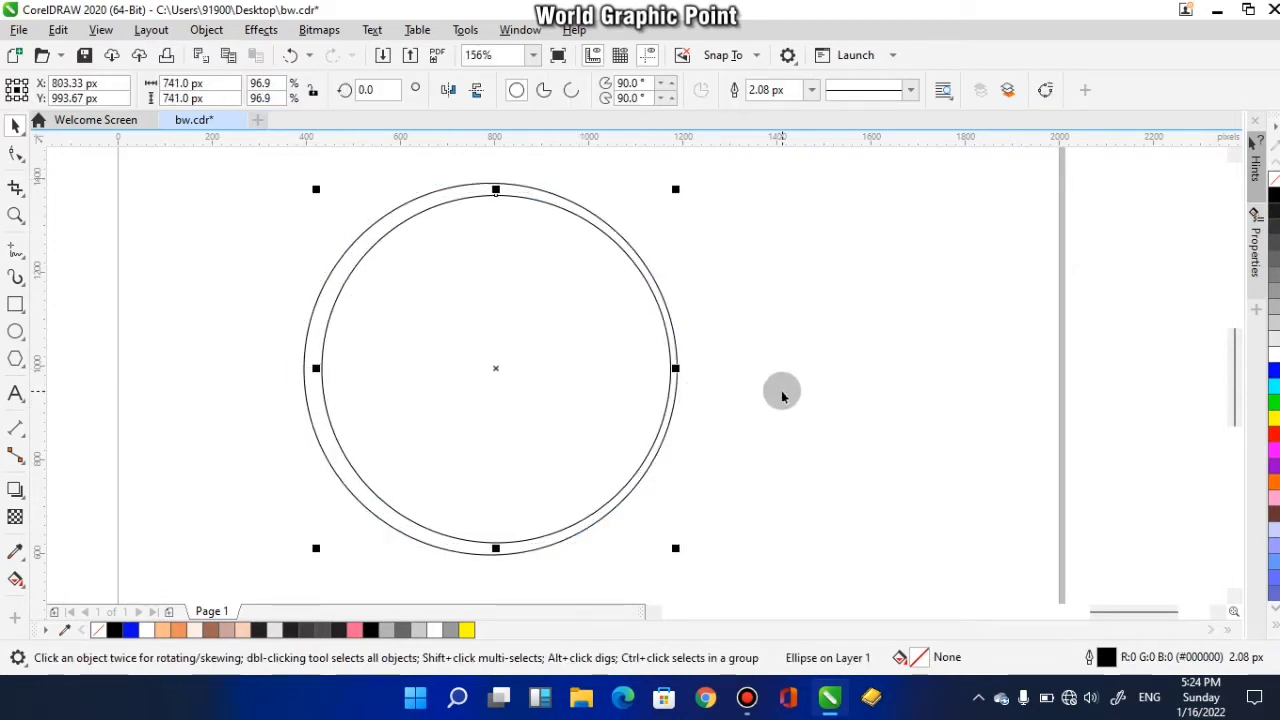
{"action": "key", "text": "Right"}
{"action": "scroll", "coordinate": [669, 394], "scroll_direction": "up", "scroll_amount": 3}
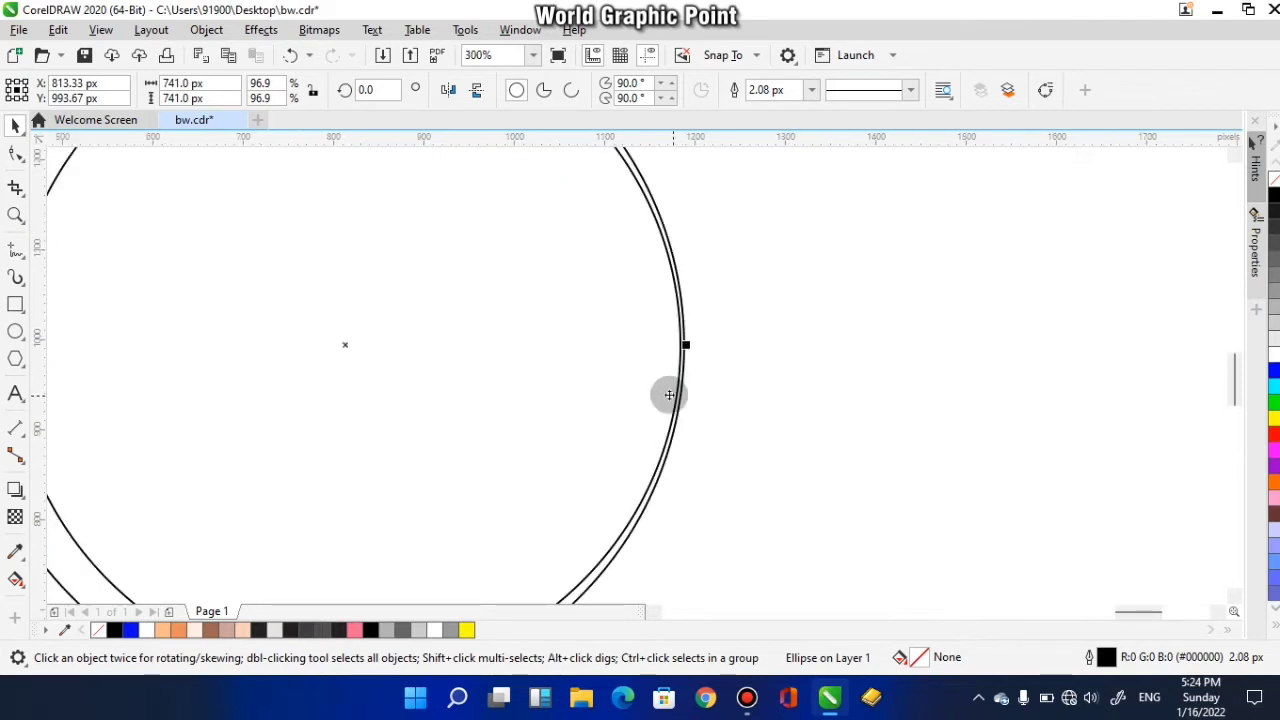
{"action": "scroll", "coordinate": [669, 394], "scroll_direction": "down", "scroll_amount": 3}
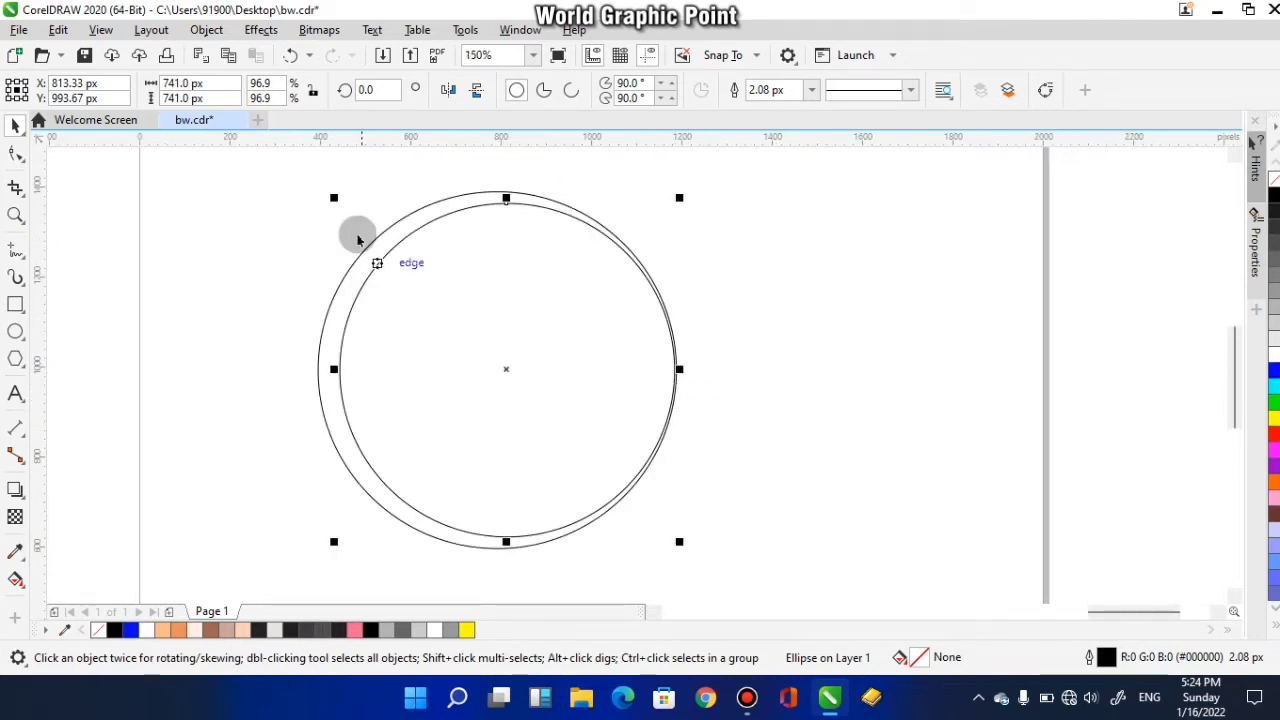
{"action": "left_click", "coordinate": [717, 246]}
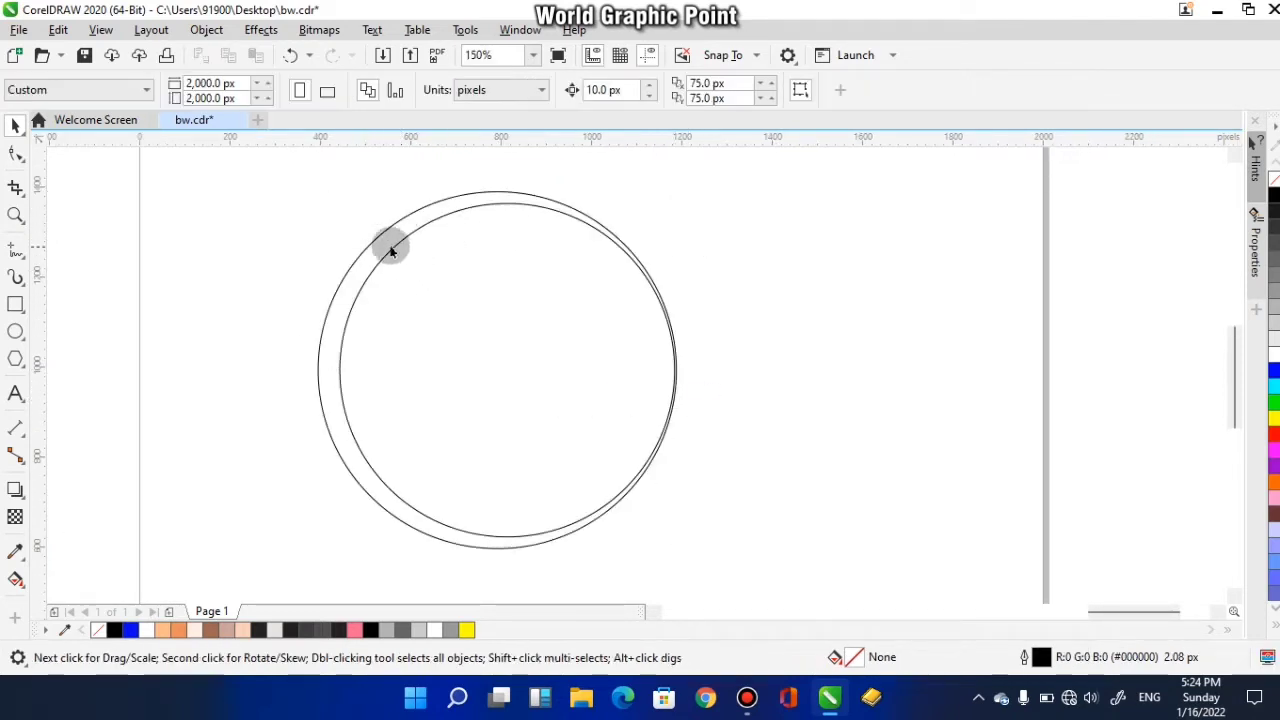
Step: Shrink the outer circle proportionally to about 775 px, keeping its lower-right side in place
{"action": "left_click", "coordinate": [390, 250]}
{"action": "left_click_drag", "start_coordinate": [311, 183], "coordinate": [318, 188]}
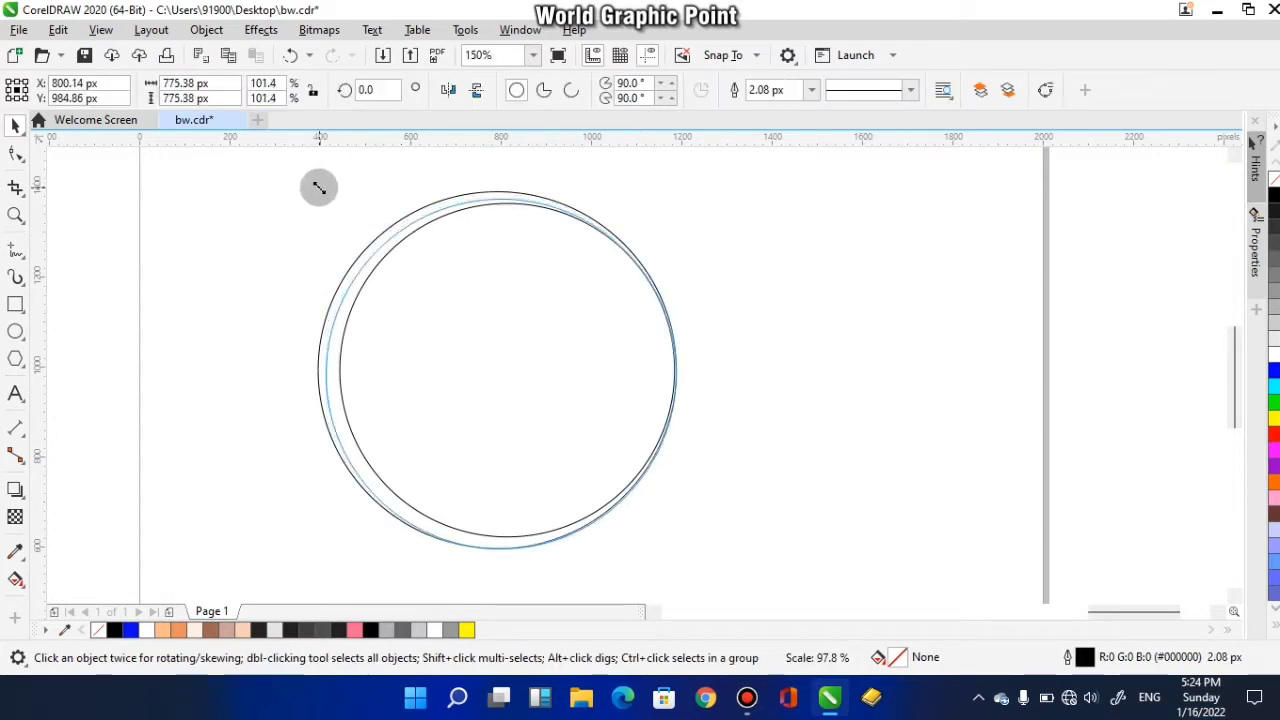
{"action": "left_click_drag", "start_coordinate": [318, 188], "coordinate": [318, 188]}
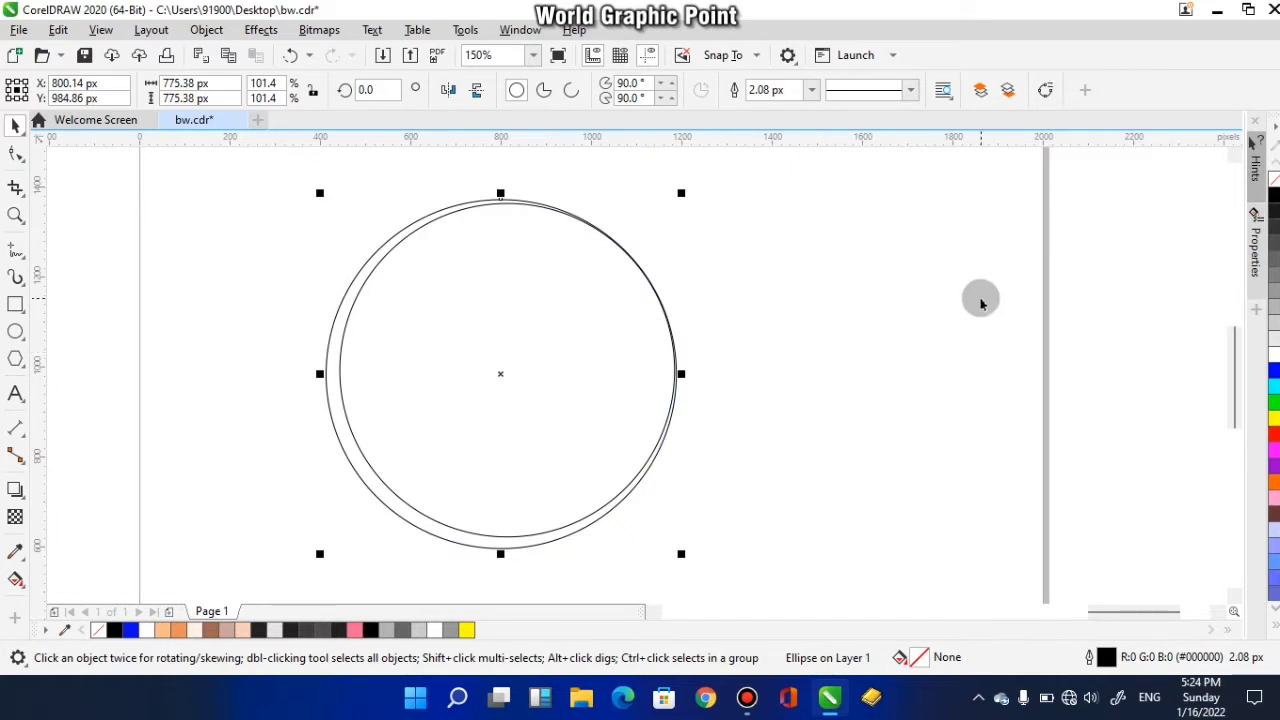
{"action": "left_click", "coordinate": [714, 408]}
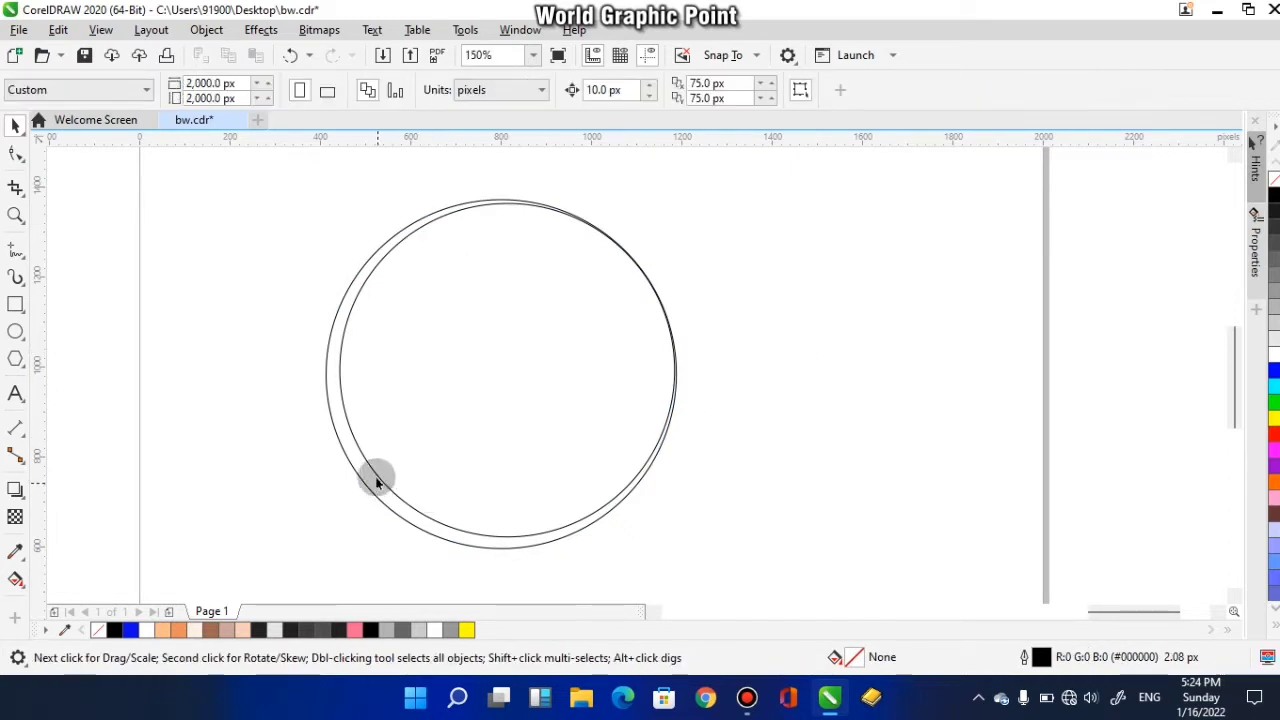
Step: Centre the inner and outer circles on each other both horizontally and vertically
{"action": "left_click", "coordinate": [425, 425]}
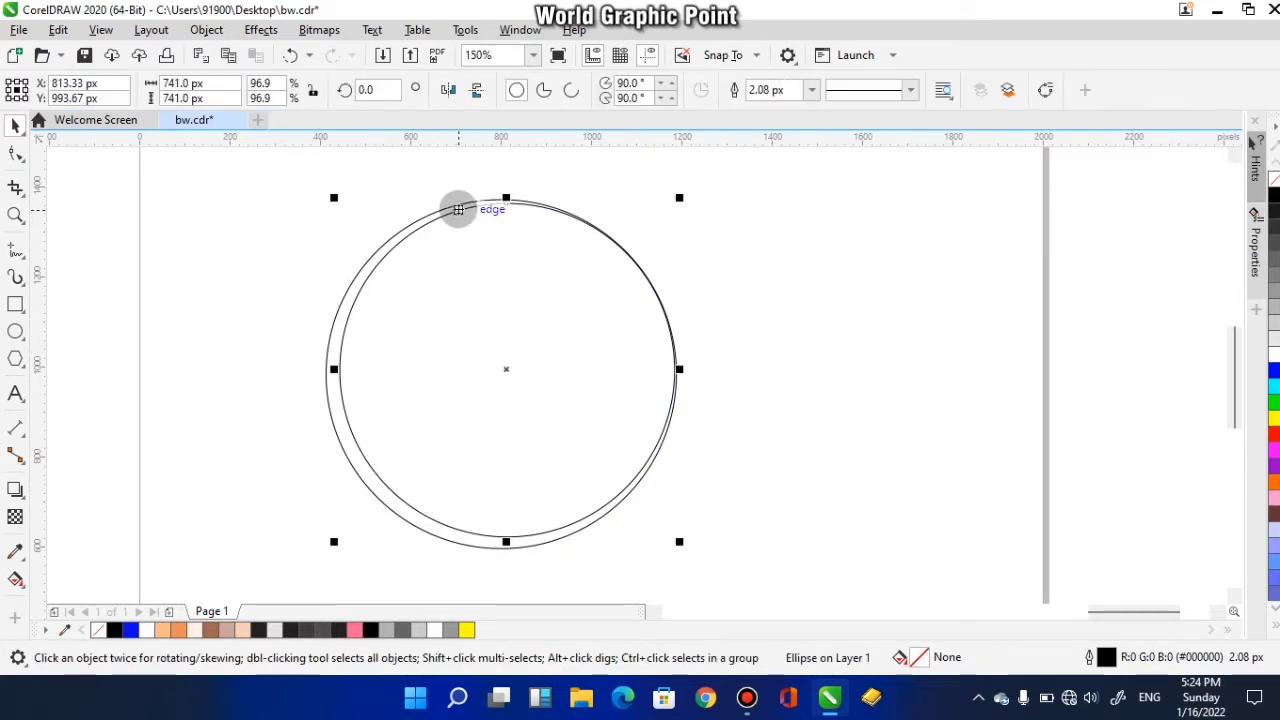
{"action": "left_click", "coordinate": [774, 357]}
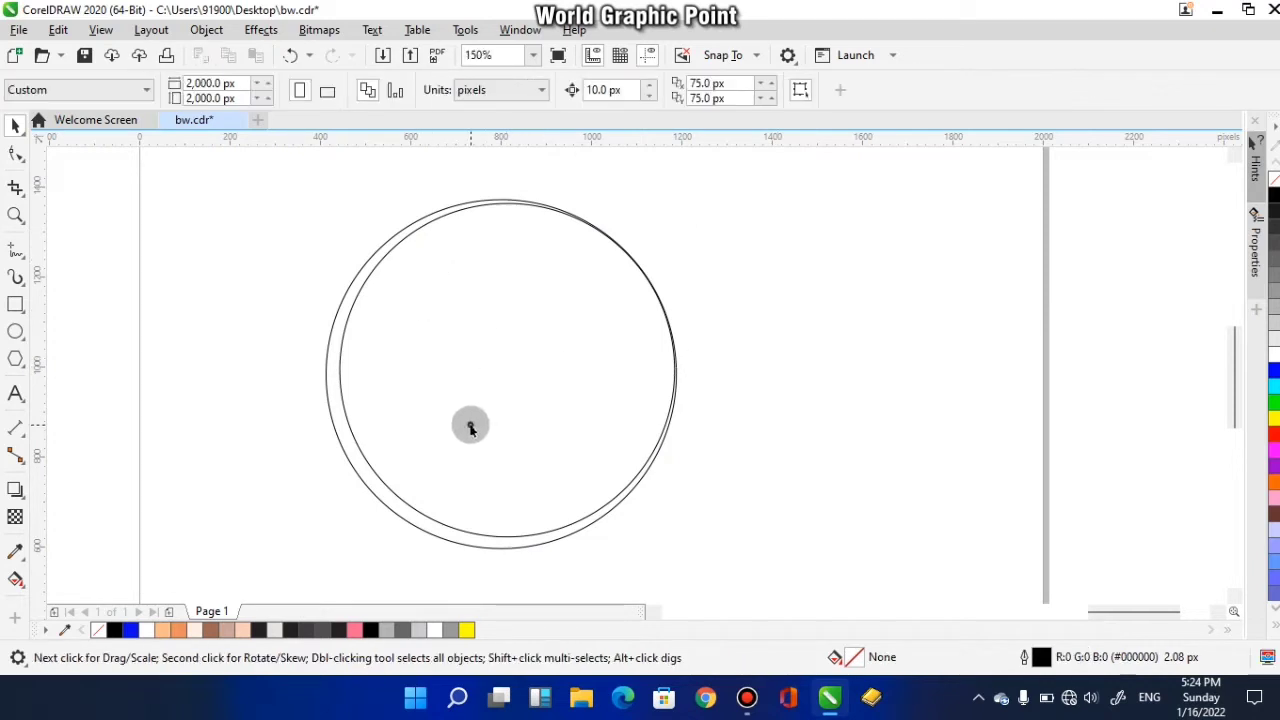
{"action": "left_click", "coordinate": [469, 423]}
{"action": "left_click", "coordinate": [334, 425], "text": "shift"}
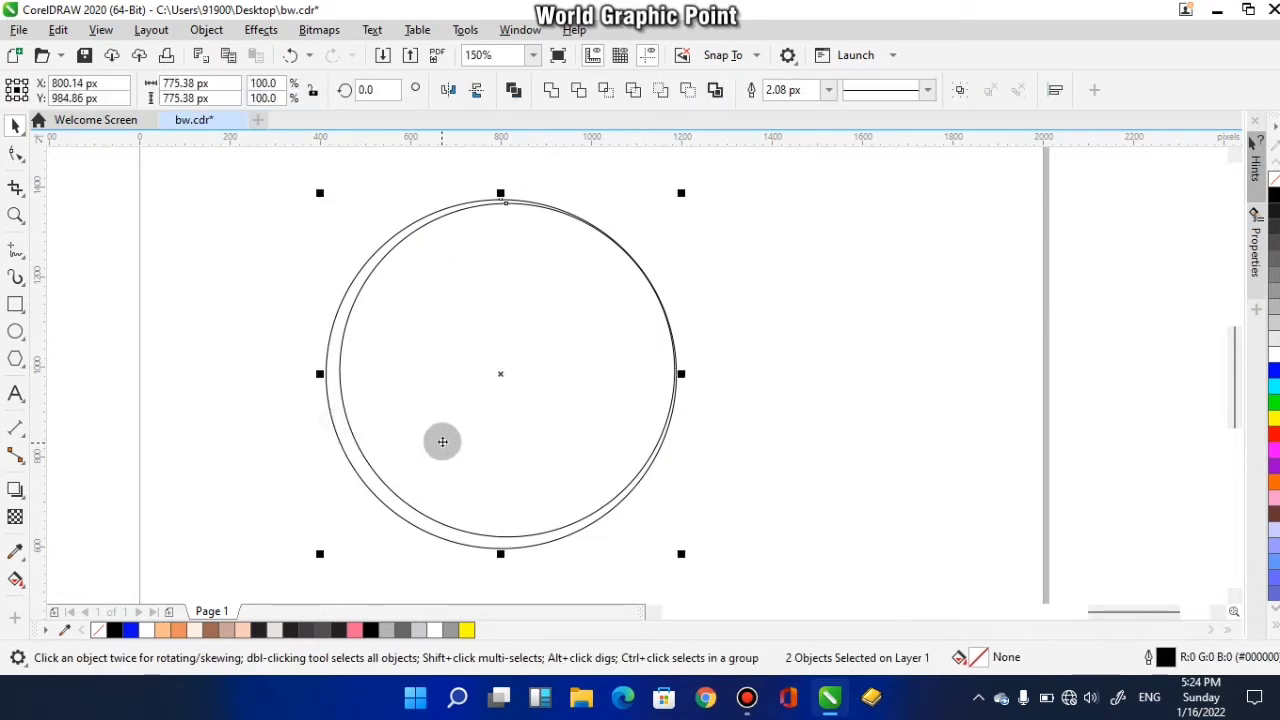
{"action": "key", "text": "c"}
{"action": "key", "text": "e"}
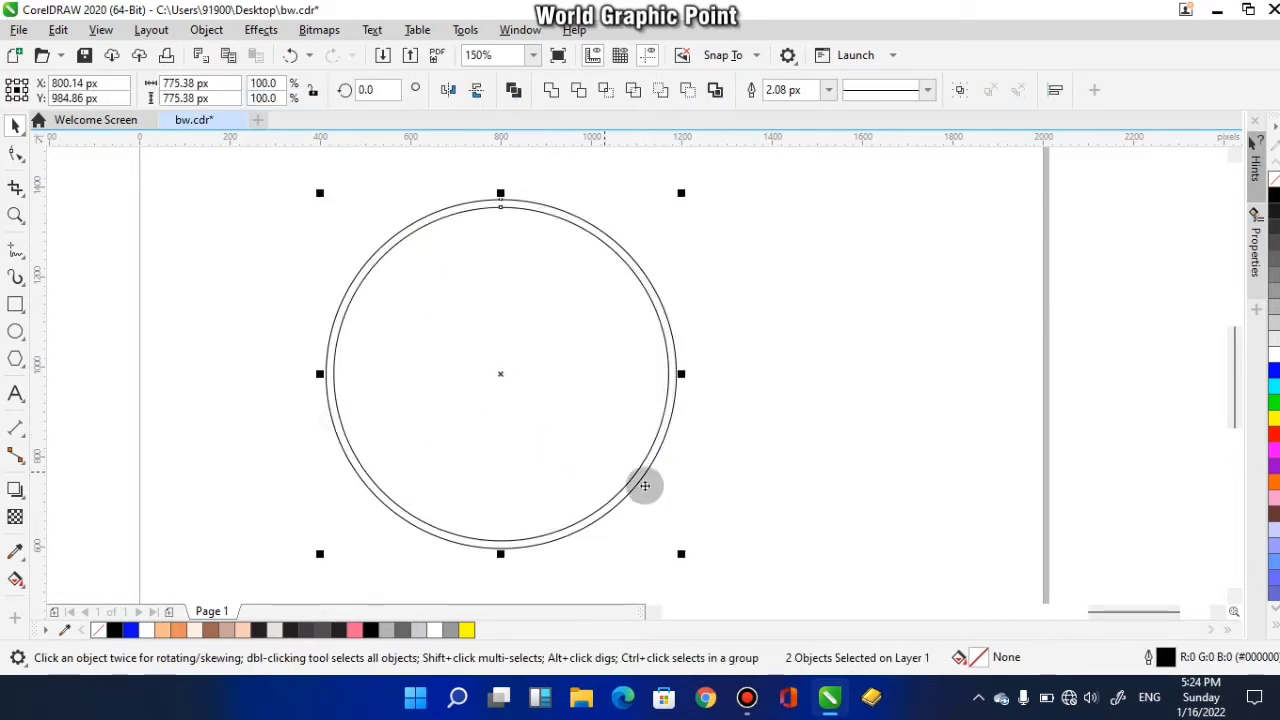
Step: Align the inner circle's right edge with the right edge of the outer circle
{"action": "left_click", "coordinate": [724, 447]}
{"action": "left_click", "coordinate": [616, 390]}
{"action": "left_click", "coordinate": [672, 336]}
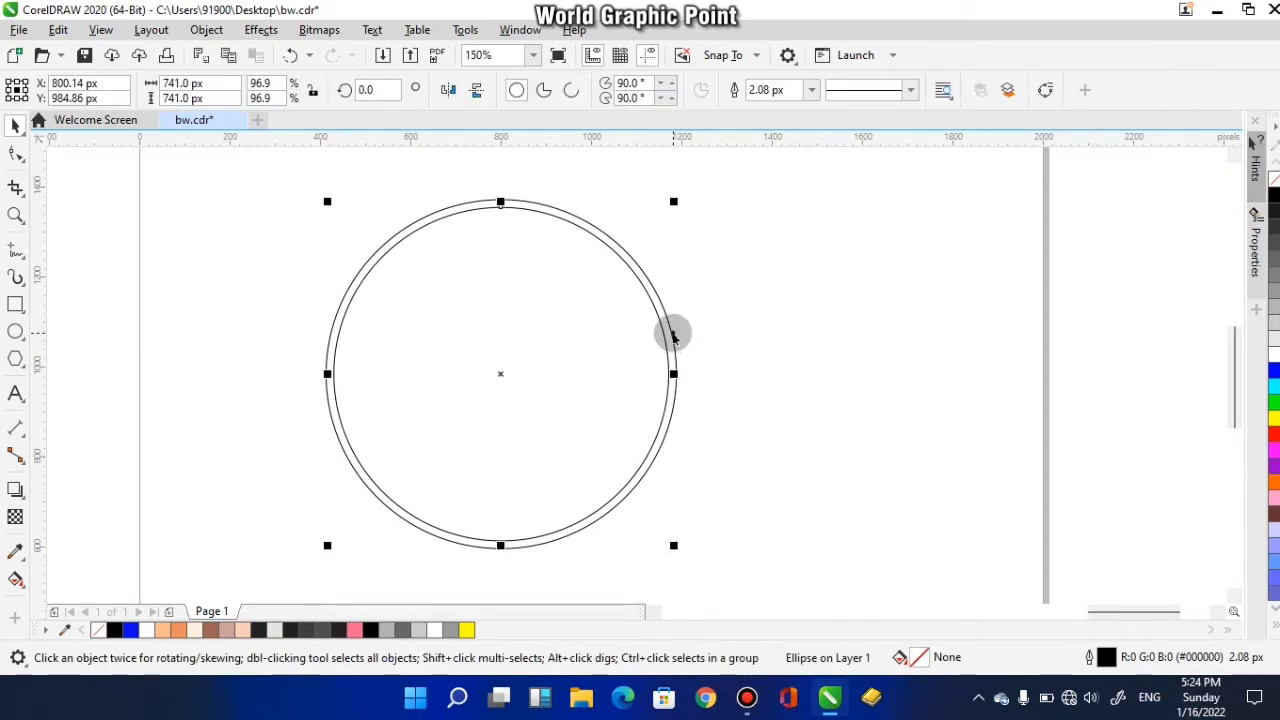
{"action": "left_click", "coordinate": [672, 336], "text": "shift"}
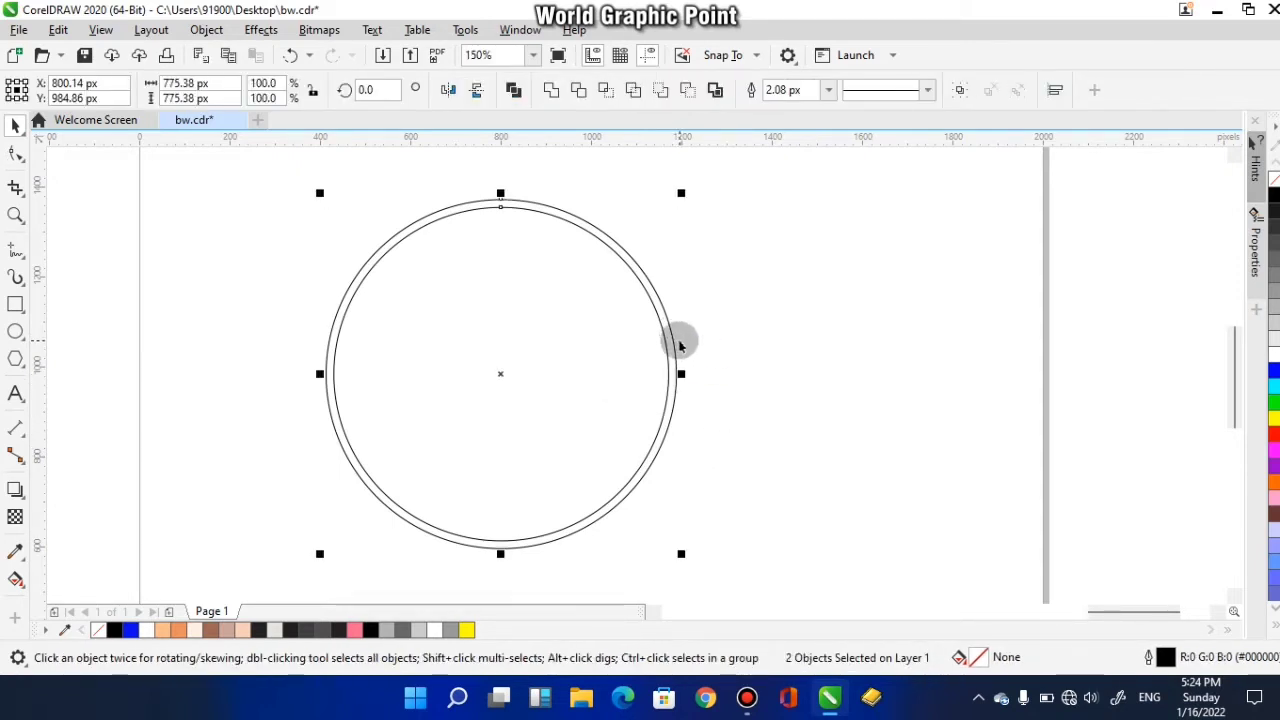
{"action": "key", "text": "r"}
{"action": "left_click", "coordinate": [795, 334]}
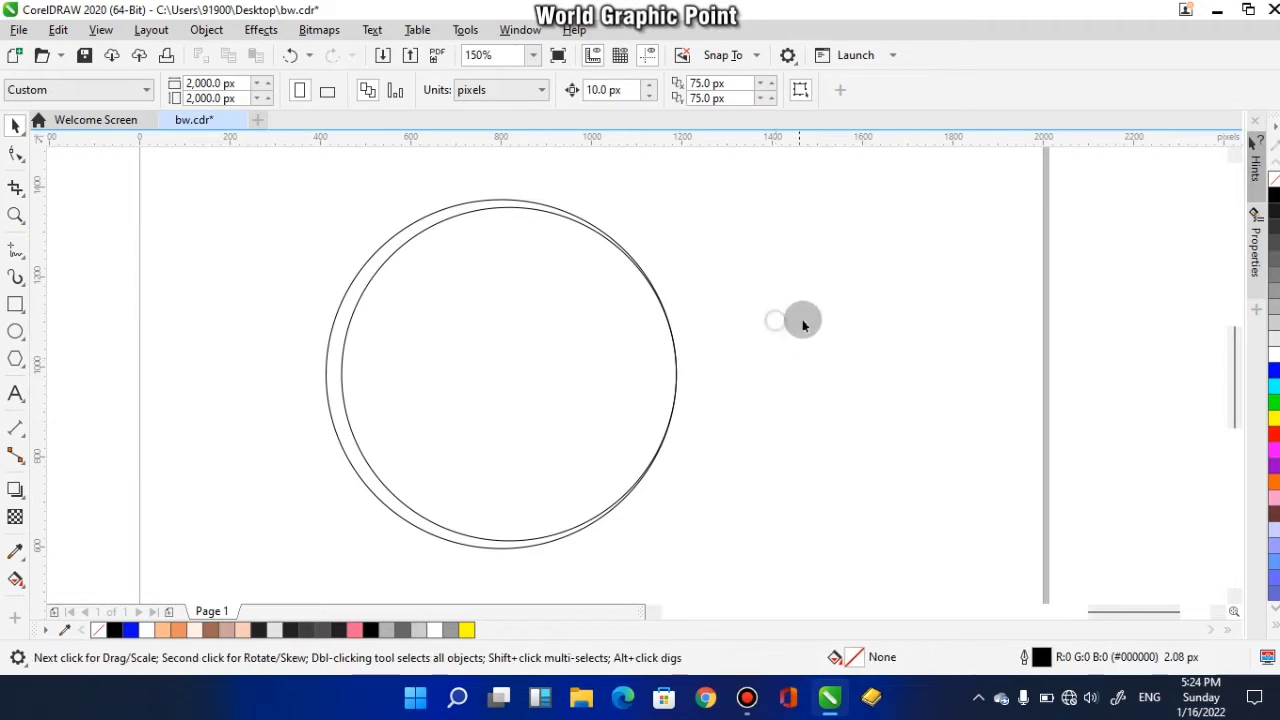
{"action": "left_click", "coordinate": [666, 390]}
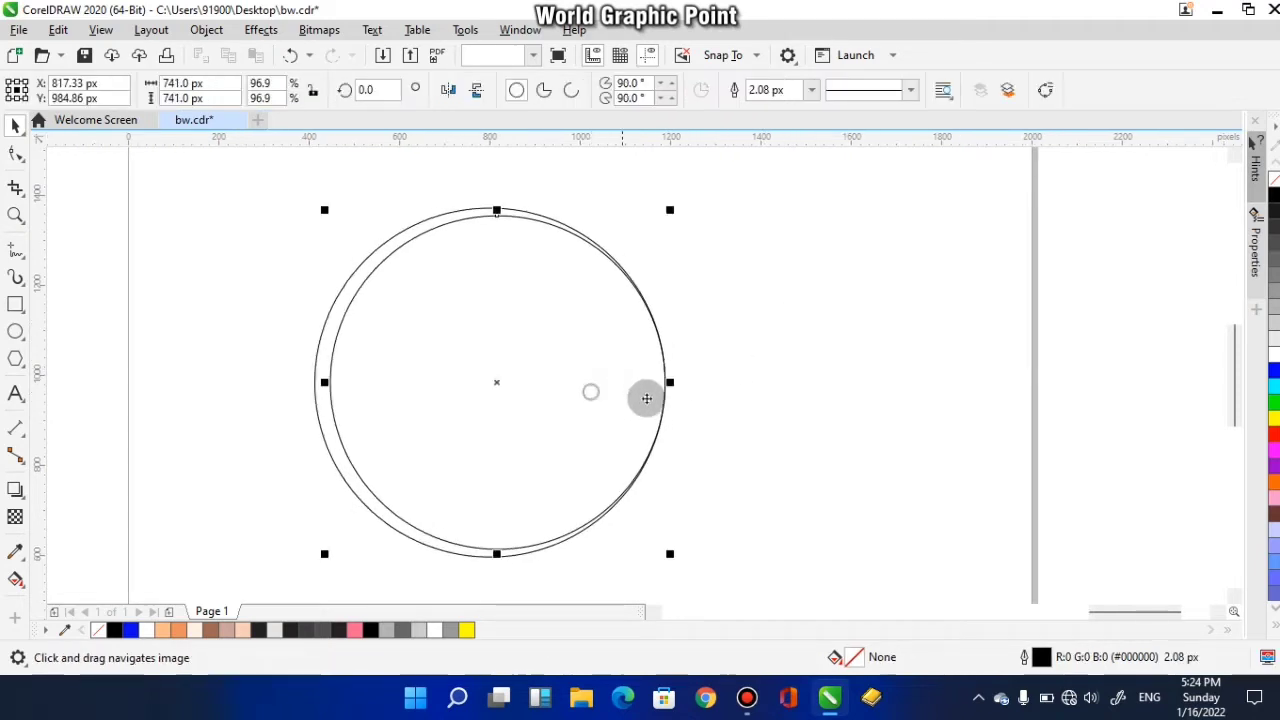
{"action": "left_click", "coordinate": [740, 352]}
{"action": "left_click", "coordinate": [575, 371]}
{"action": "left_click", "coordinate": [802, 447]}
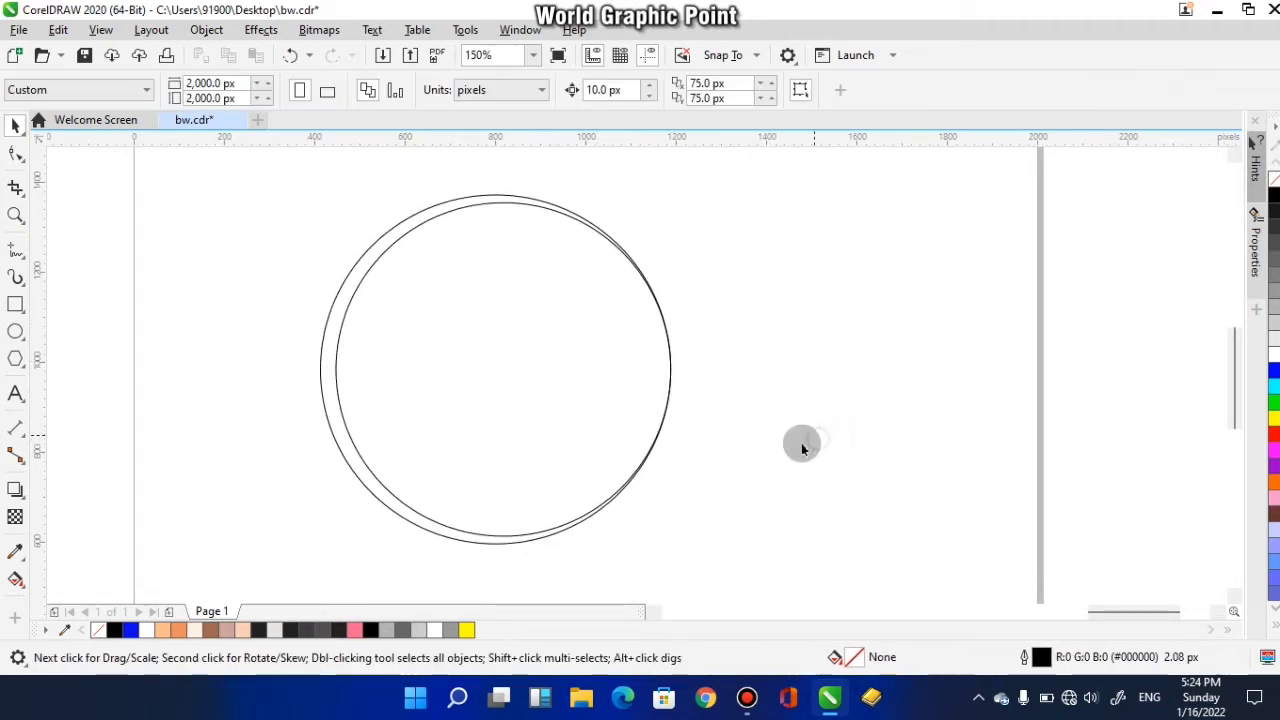
Step: Add the artistic text letter C inside the circles and set its font to Times New Roman
{"action": "left_click", "coordinate": [385, 398]}
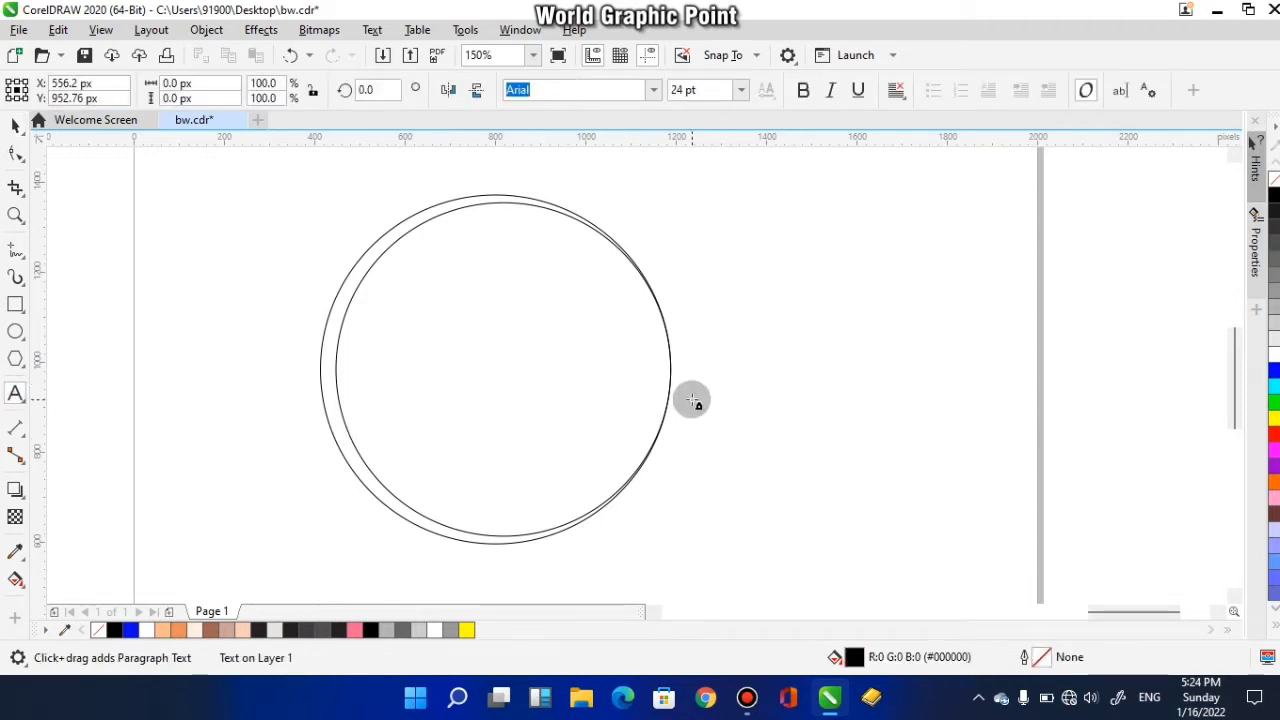
{"action": "type", "text": "C"}
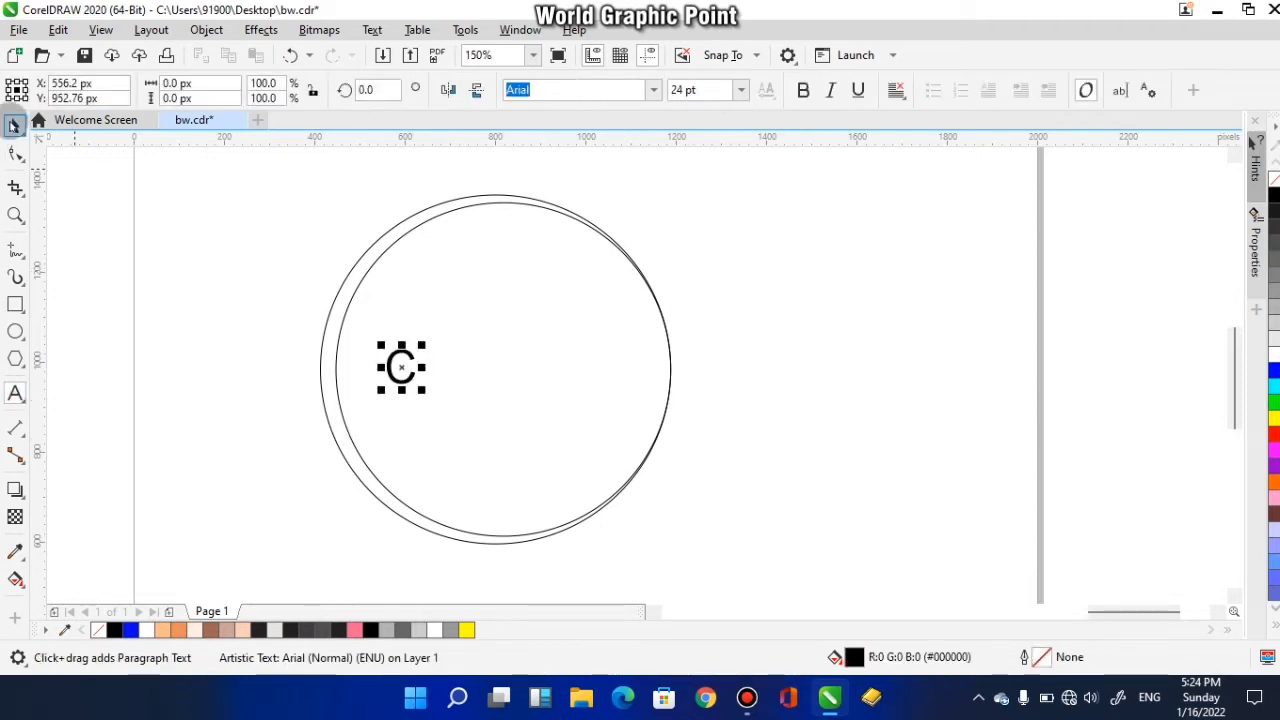
{"action": "left_click", "coordinate": [14, 124]}
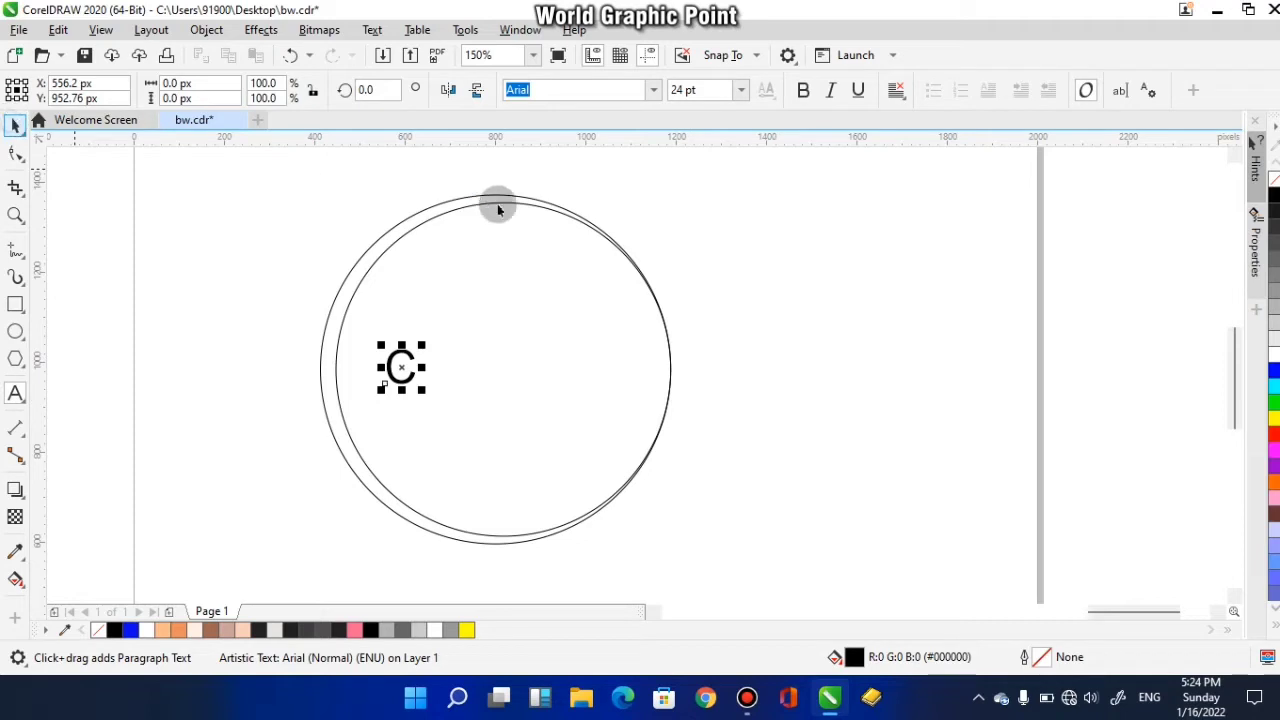
{"action": "left_click", "coordinate": [652, 91]}
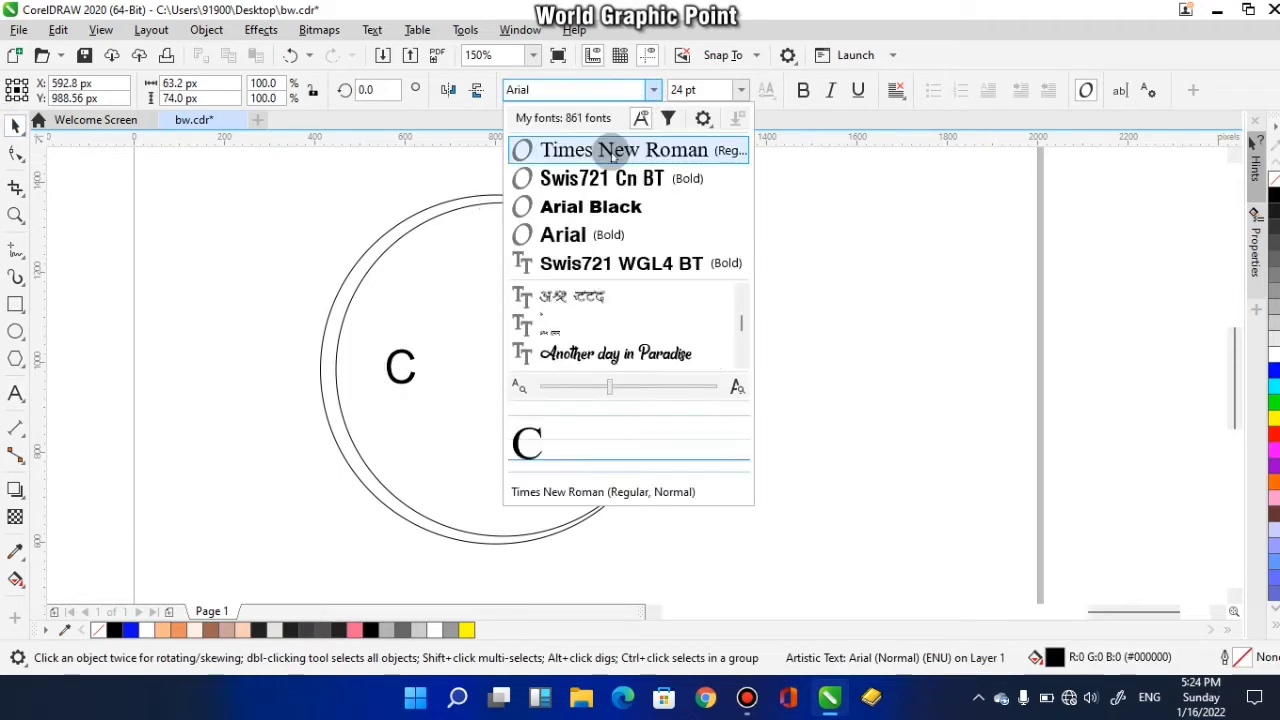
{"action": "left_click", "coordinate": [612, 151]}
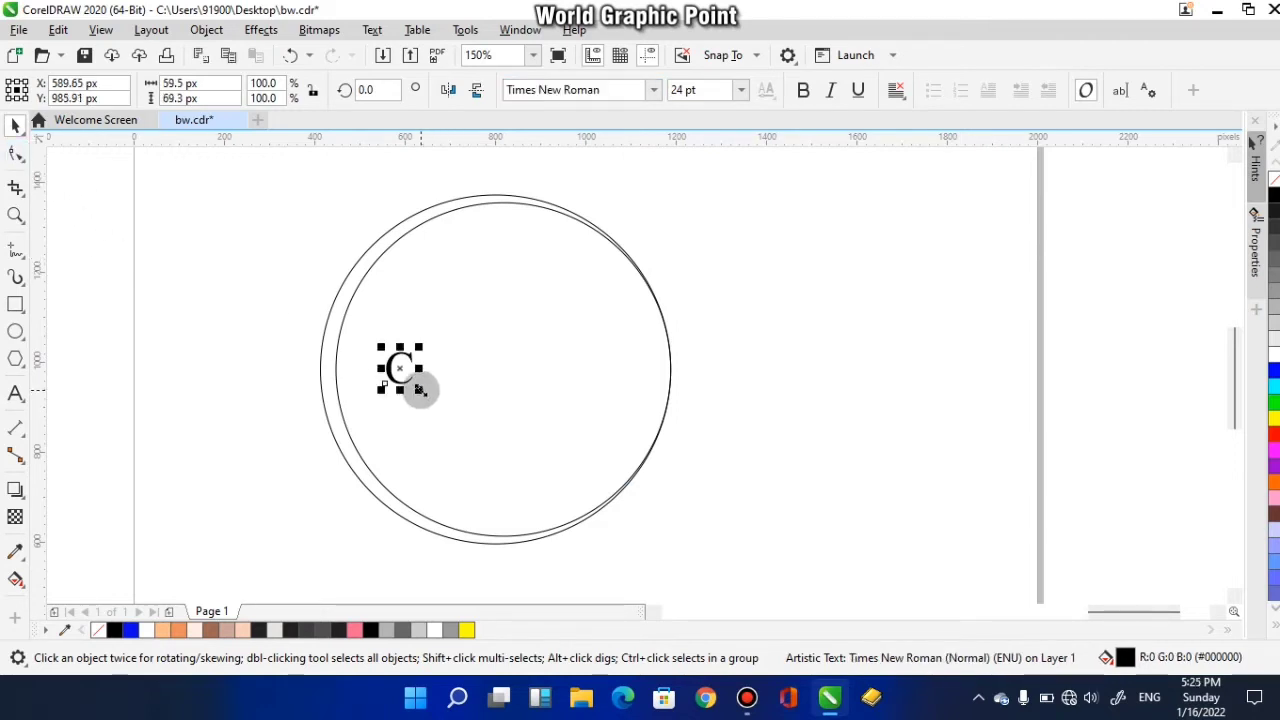
Step: Enlarge the letter C proportionally to about 148 pt and centre it within the outer circle
{"action": "left_click_drag", "start_coordinate": [420, 390], "coordinate": [469, 423]}
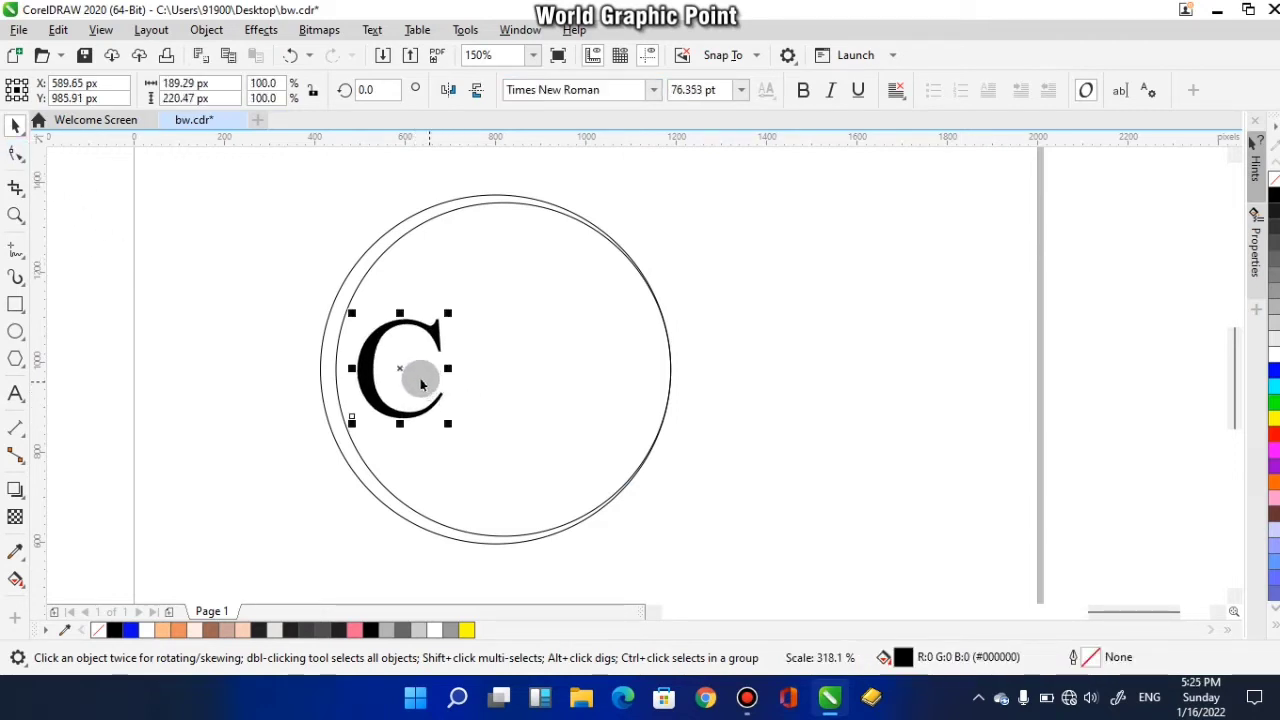
{"action": "left_click_drag", "start_coordinate": [421, 383], "coordinate": [516, 383]}
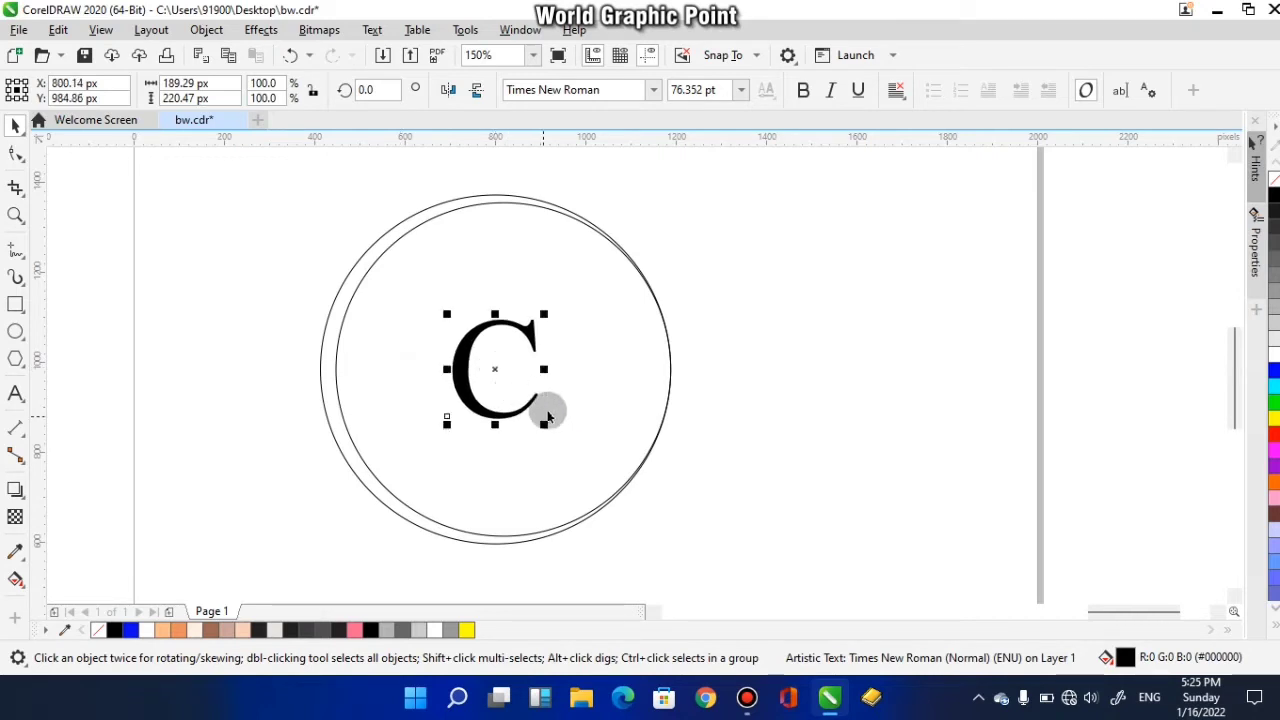
{"action": "left_click_drag", "start_coordinate": [549, 433], "coordinate": [630, 478]}
{"action": "left_click", "coordinate": [776, 396]}
{"action": "left_click", "coordinate": [437, 369]}
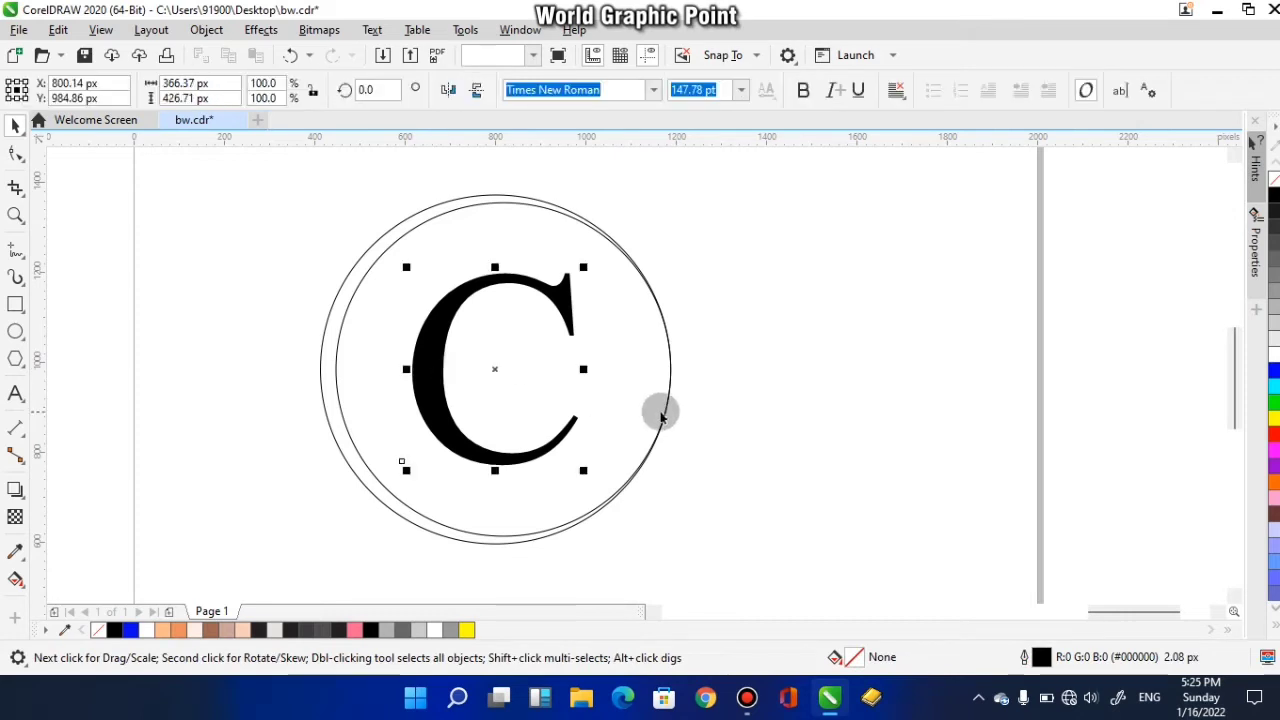
{"action": "left_click", "coordinate": [781, 350]}
Step: Draw a thin horizontal rectangle about 892 by 63 px across the circles and centre it on the letter C
{"action": "left_click_drag", "start_coordinate": [782, 351], "coordinate": [746, 313]}
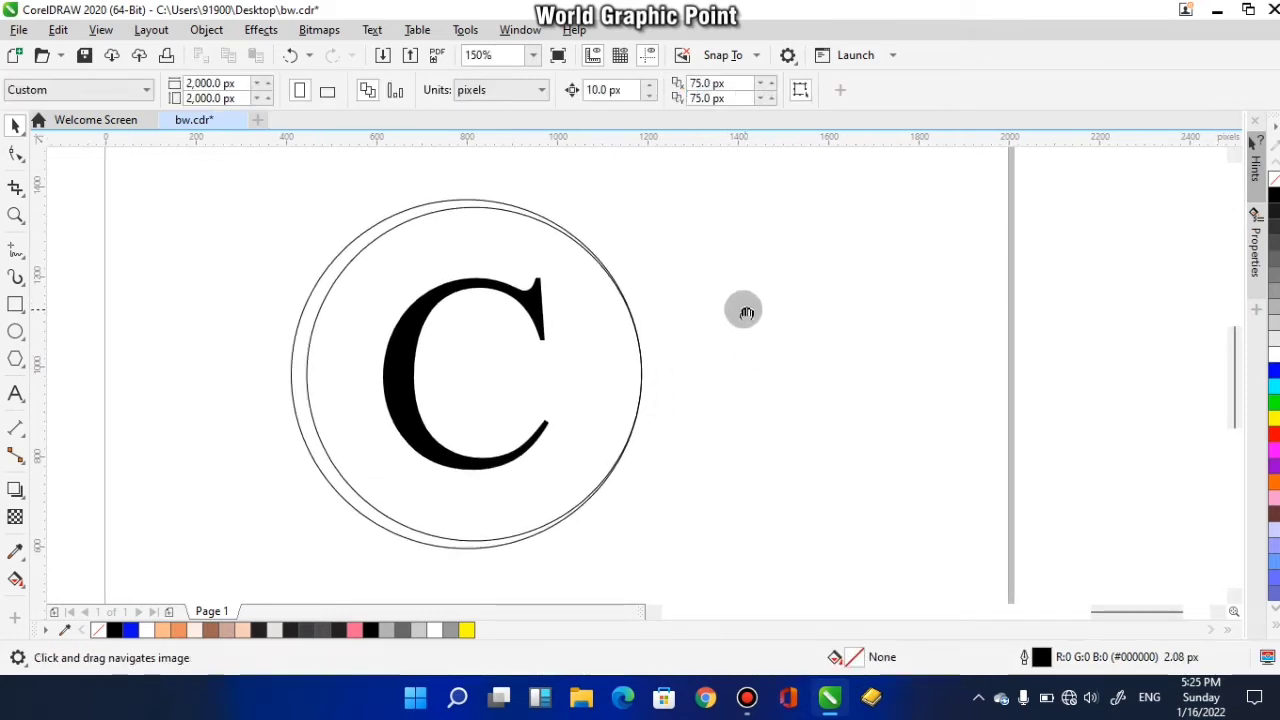
{"action": "left_click", "coordinate": [14, 303]}
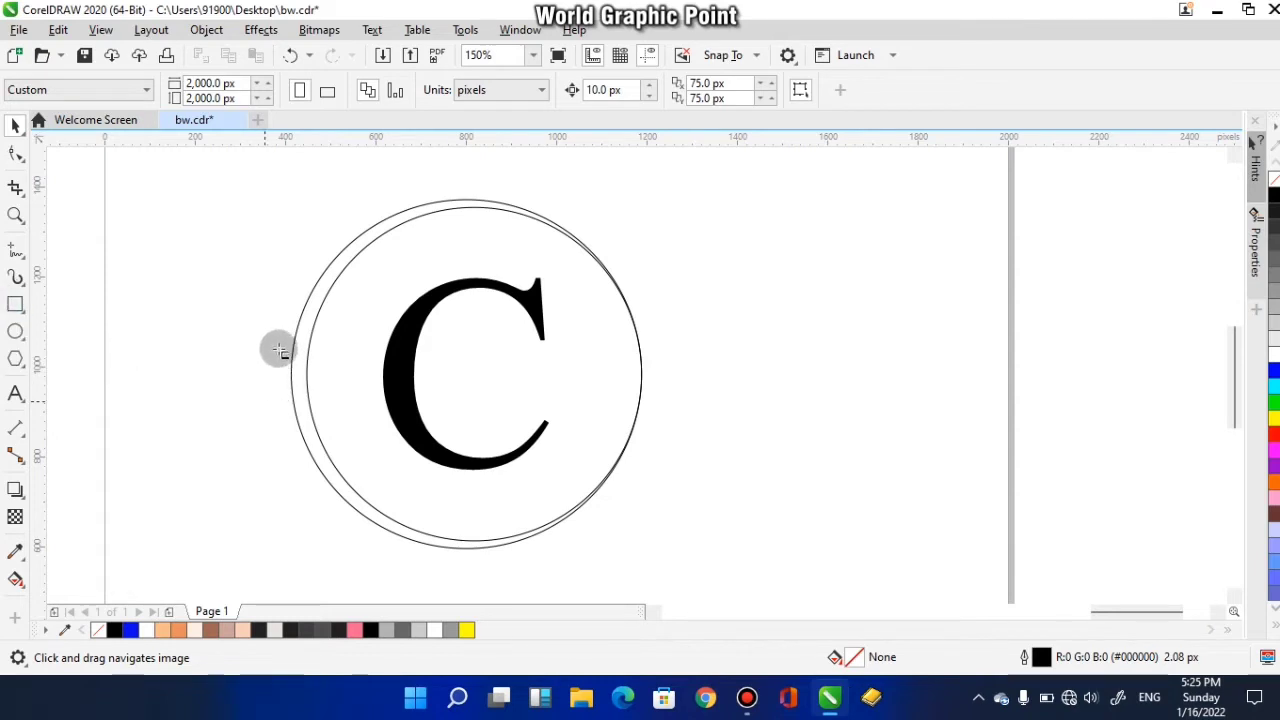
{"action": "left_click_drag", "start_coordinate": [273, 341], "coordinate": [677, 369]}
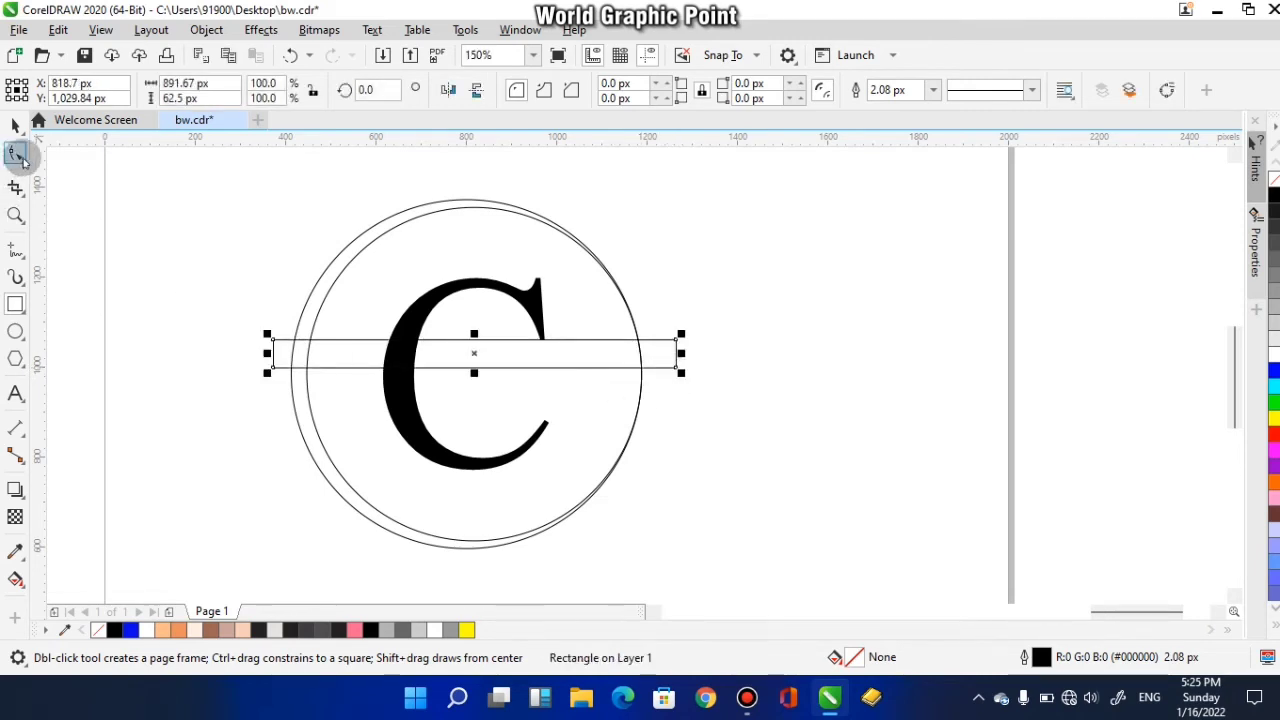
{"action": "left_click", "coordinate": [15, 125]}
{"action": "left_click", "coordinate": [425, 430], "text": "shift"}
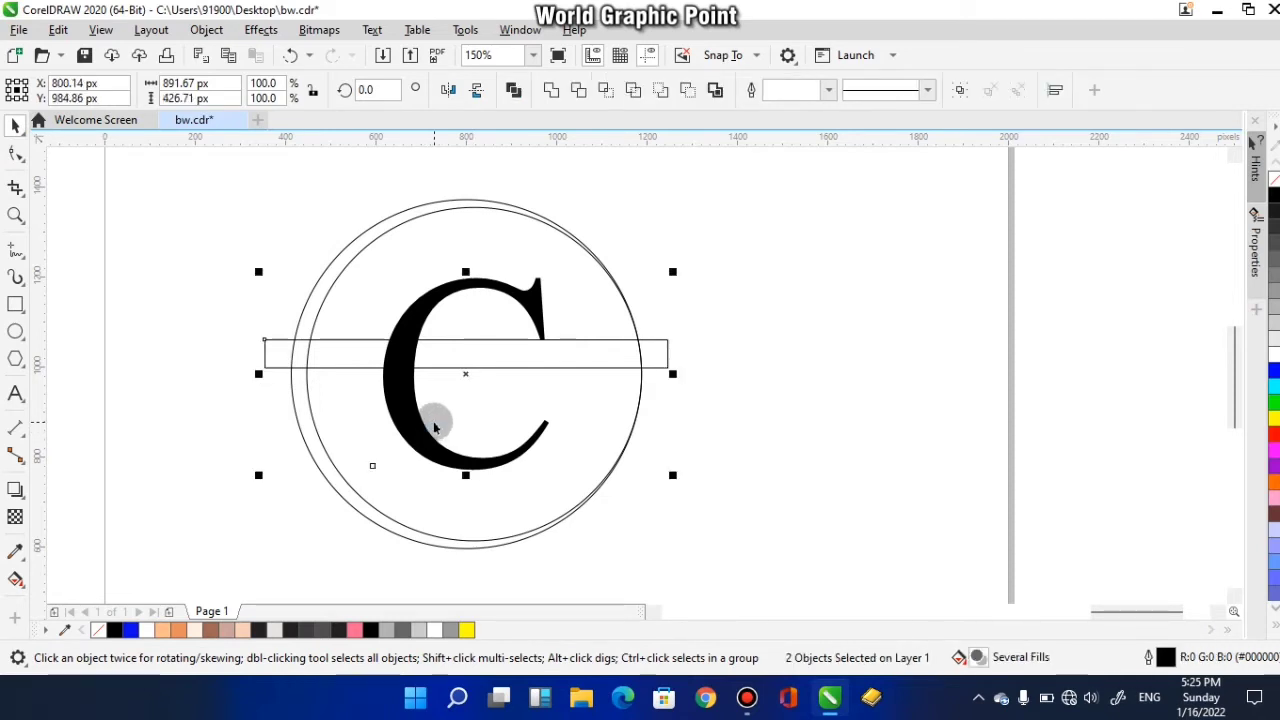
{"action": "key", "text": "e"}
{"action": "left_click", "coordinate": [750, 320]}
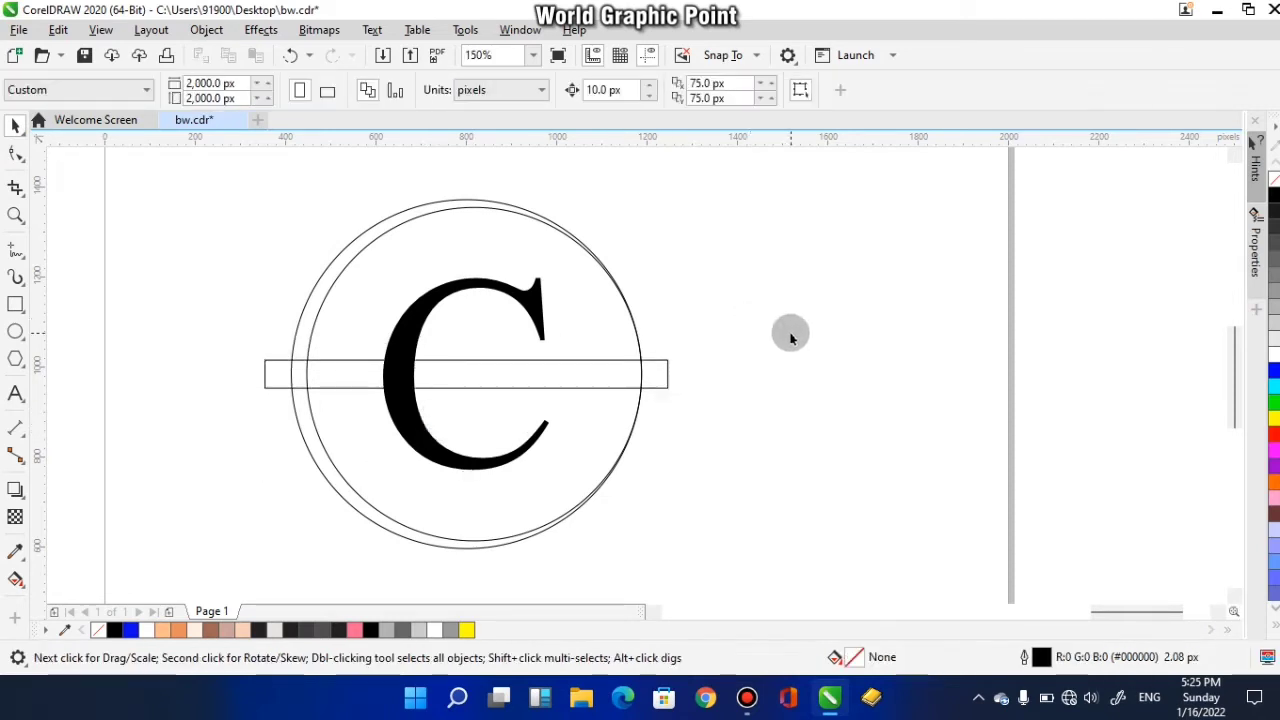
Step: Smart-fill the ring and letter C areas above and below the rectangle with blue-grey, leaving the band between them unfilled
{"action": "left_click", "coordinate": [17, 580]}
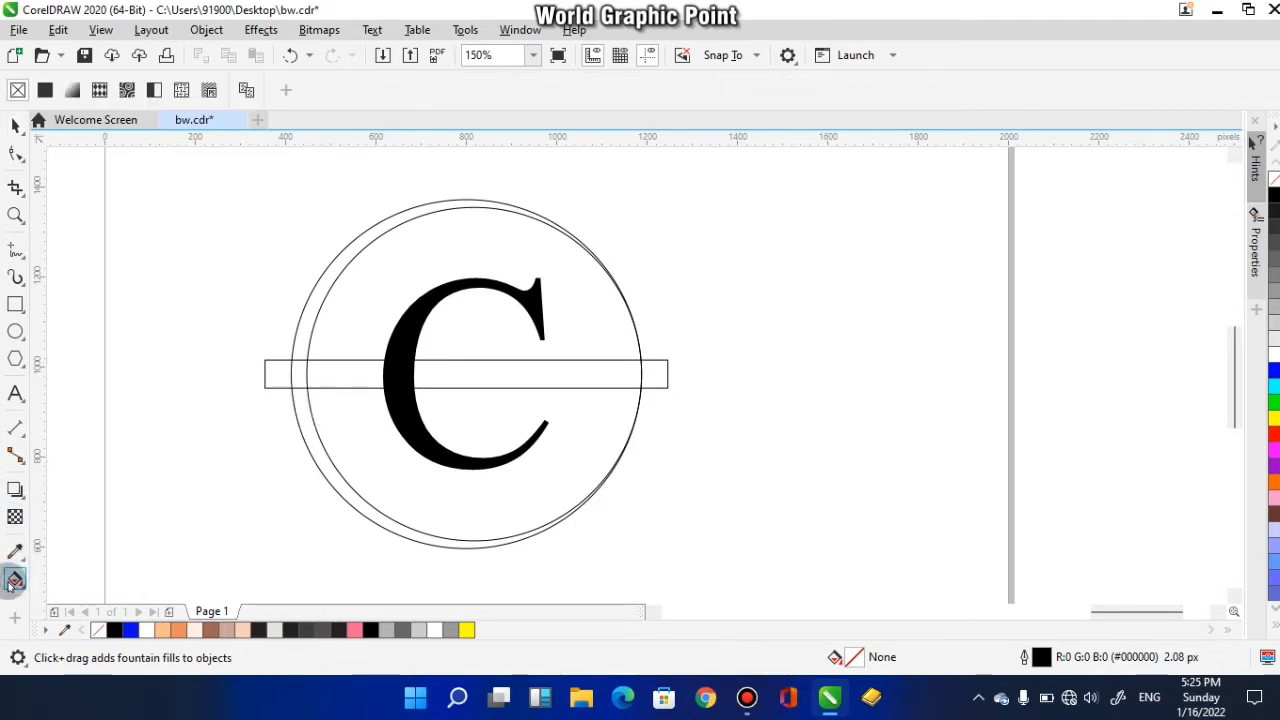
{"action": "left_click", "coordinate": [10, 585]}
{"action": "left_click", "coordinate": [80, 600]}
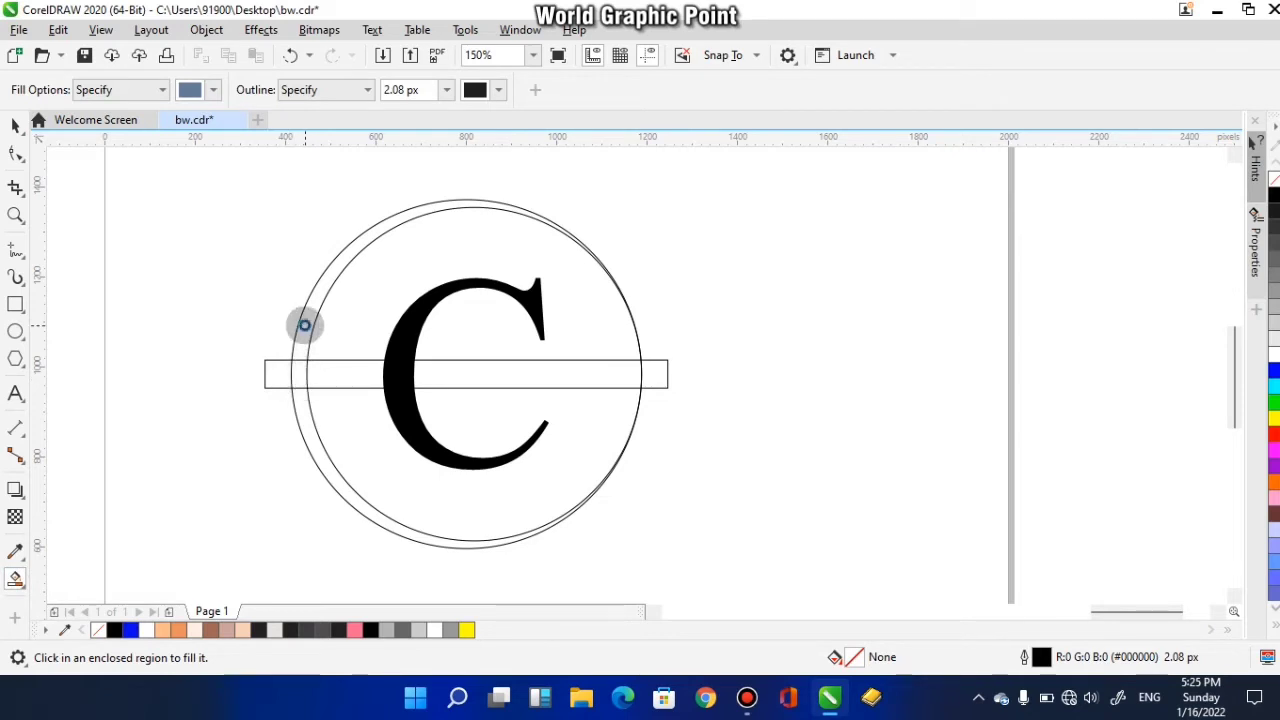
{"action": "left_click", "coordinate": [304, 325]}
{"action": "left_click", "coordinate": [411, 333]}
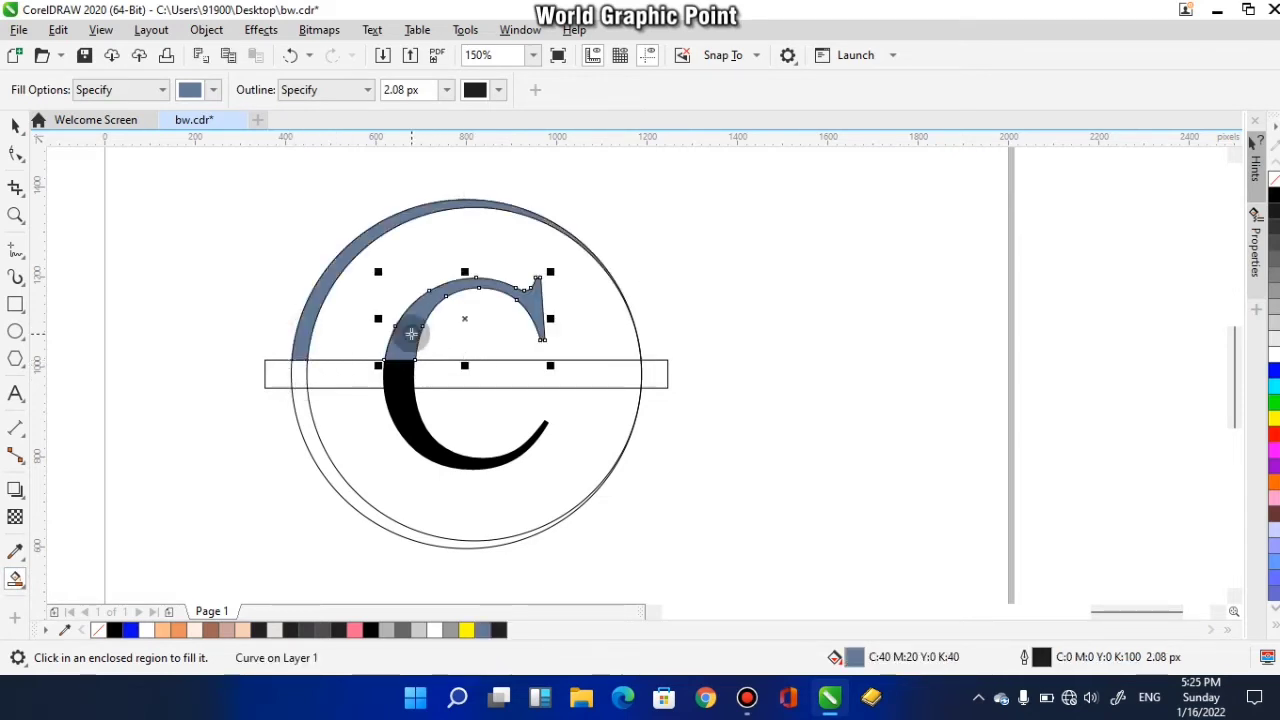
{"action": "left_click", "coordinate": [317, 463]}
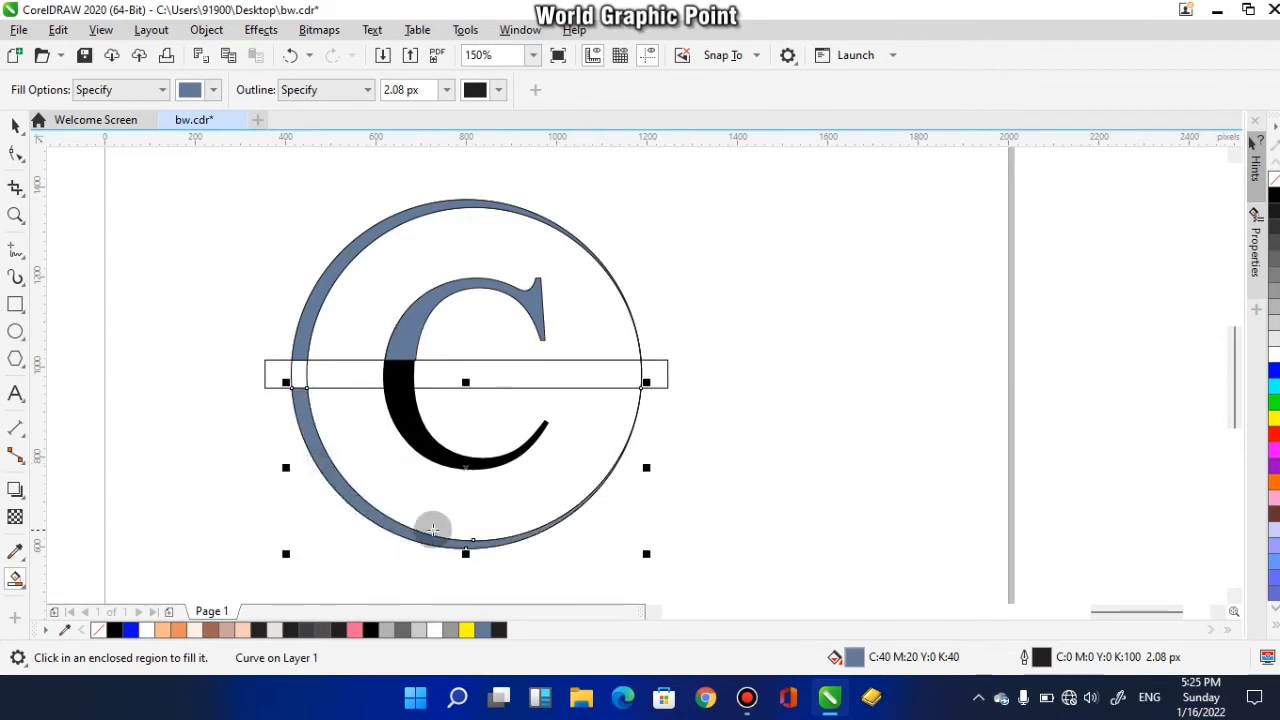
{"action": "left_click", "coordinate": [444, 454]}
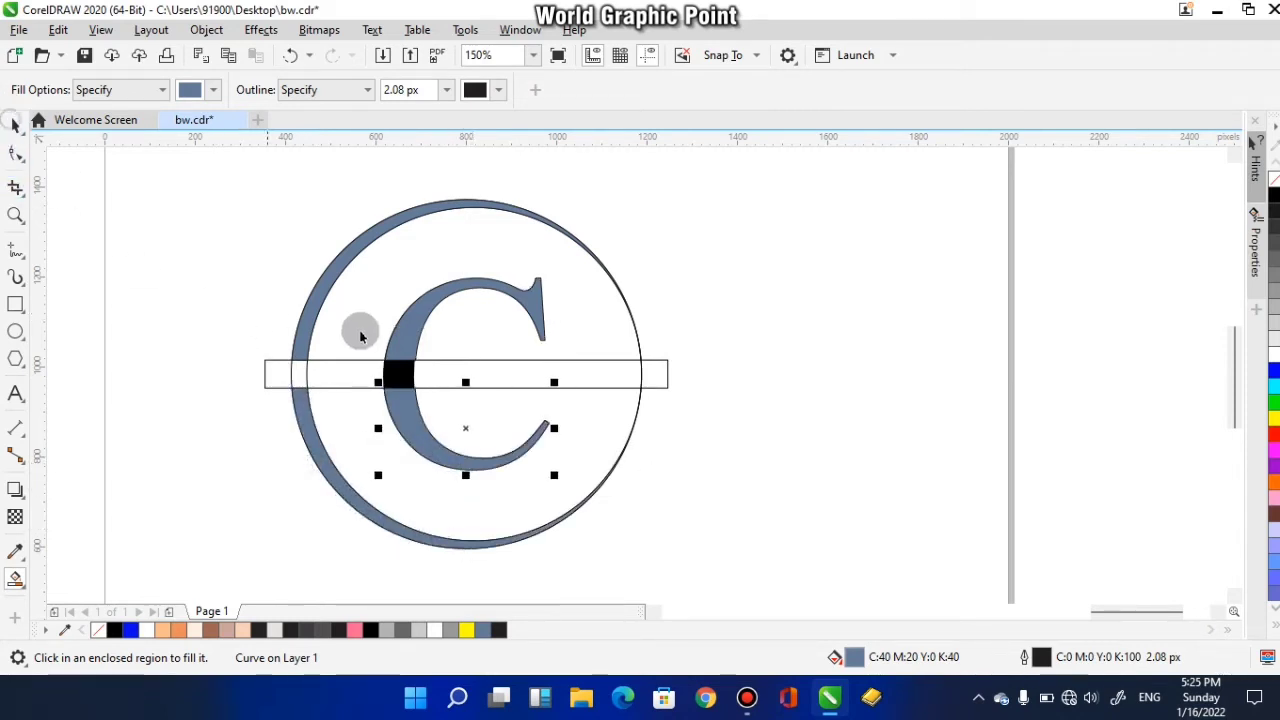
Step: Select the four blue-grey ring and letter pieces and move them down and right, off the original shapes
{"action": "key", "text": "space"}
{"action": "left_click", "coordinate": [348, 264]}
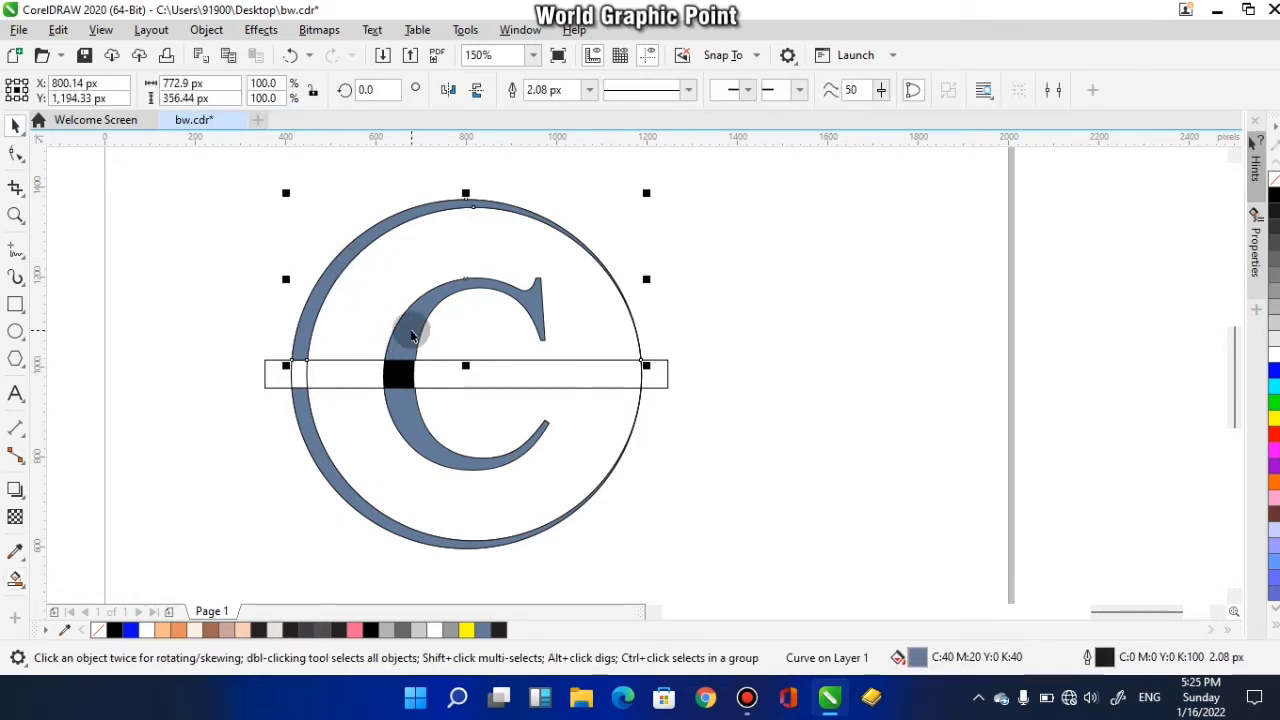
{"action": "left_click", "coordinate": [410, 335], "text": "shift"}
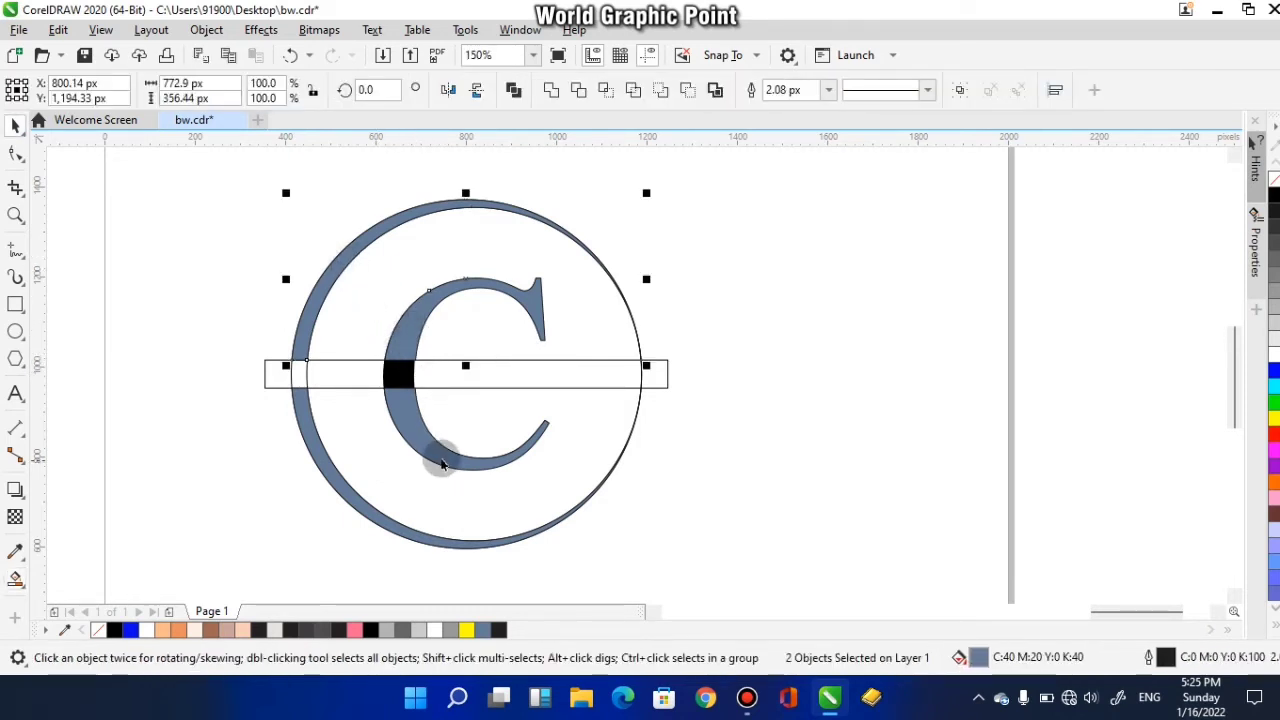
{"action": "left_click", "coordinate": [447, 541], "text": "shift"}
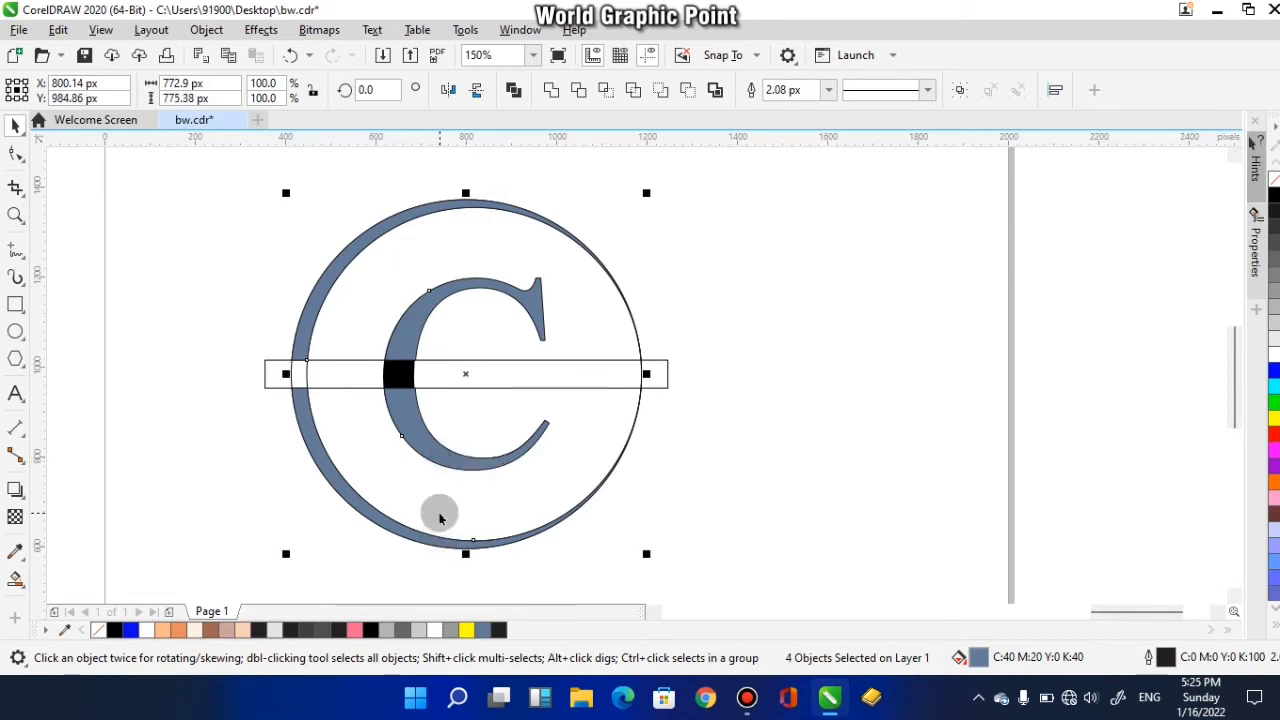
{"action": "scroll", "coordinate": [440, 517], "scroll_direction": "down", "scroll_amount": 2}
{"action": "left_click_drag", "start_coordinate": [457, 451], "coordinate": [630, 509]}
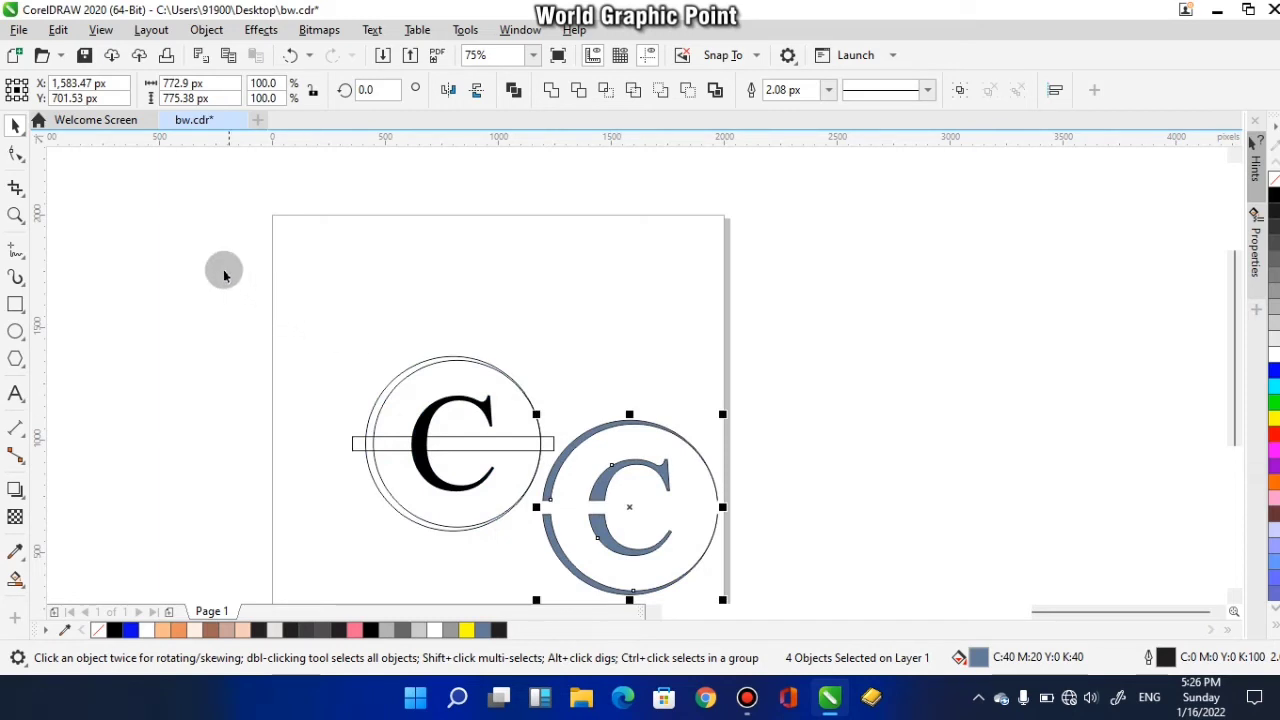
Step: Delete the original two circles, black letter C and rectangle
{"action": "left_click_drag", "start_coordinate": [224, 272], "coordinate": [499, 516]}
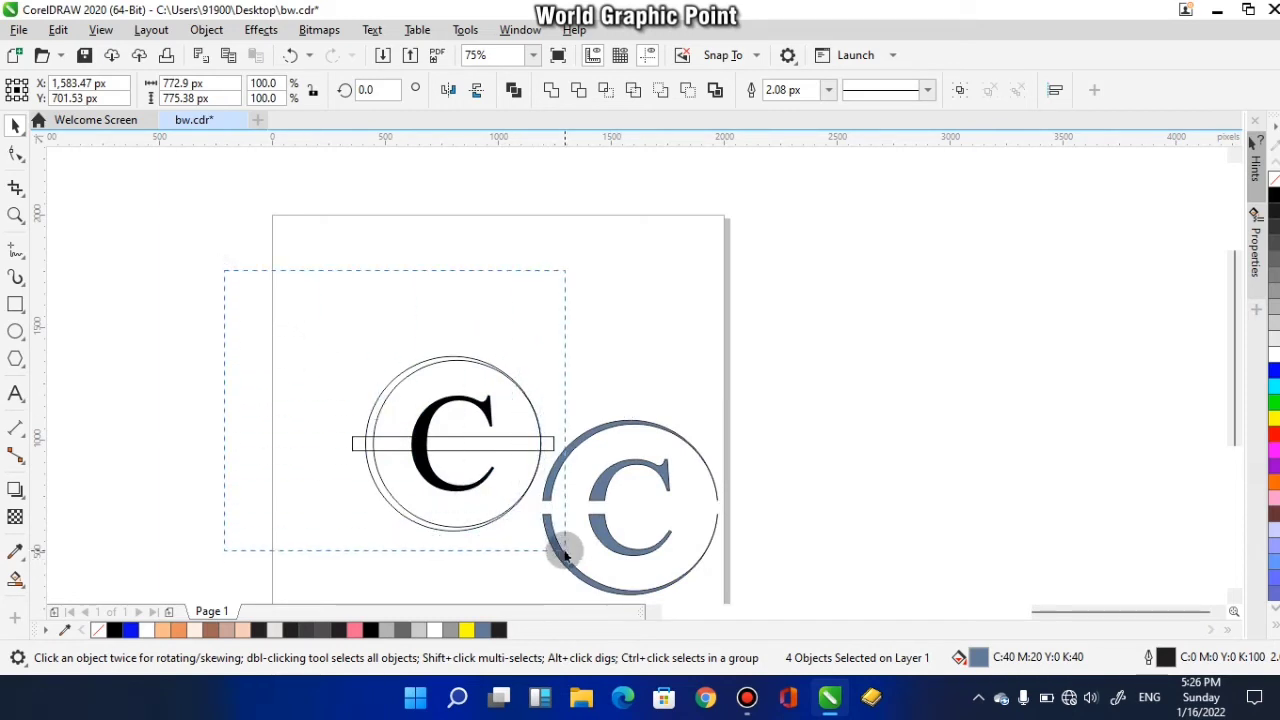
{"action": "left_click_drag", "start_coordinate": [565, 555], "coordinate": [563, 553]}
{"action": "right_click", "coordinate": [452, 444]}
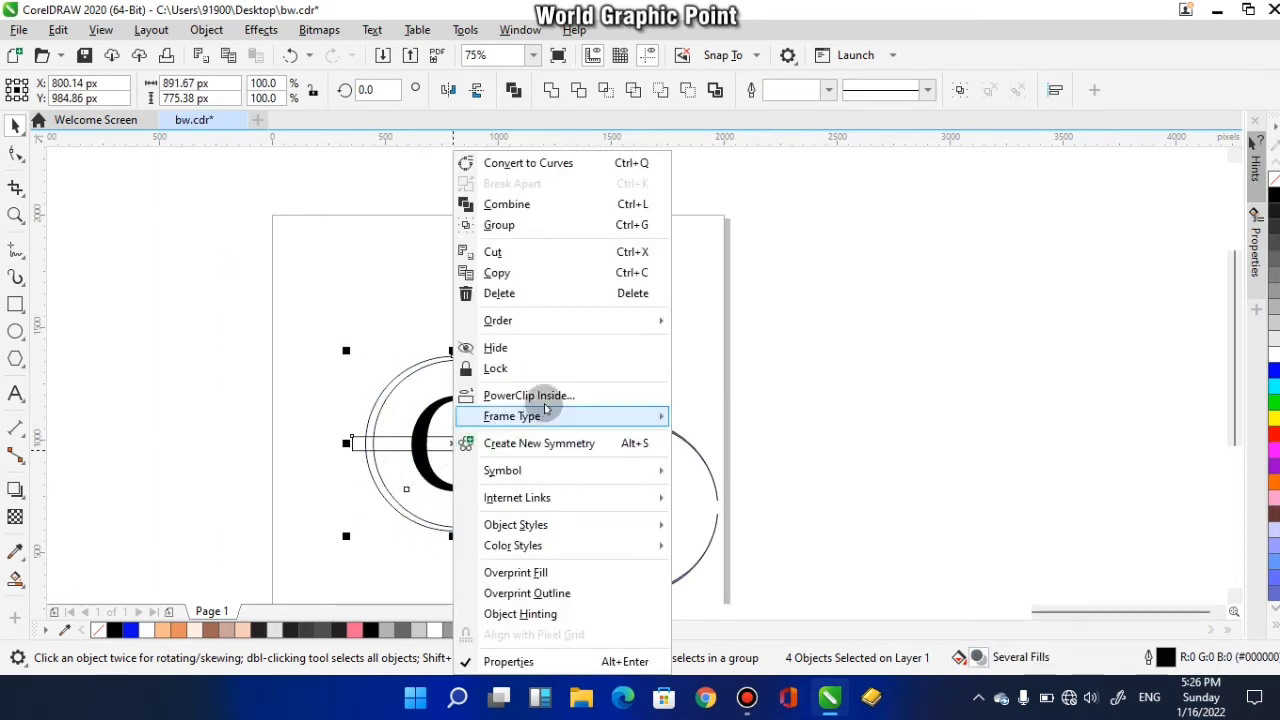
{"action": "left_click", "coordinate": [517, 293]}
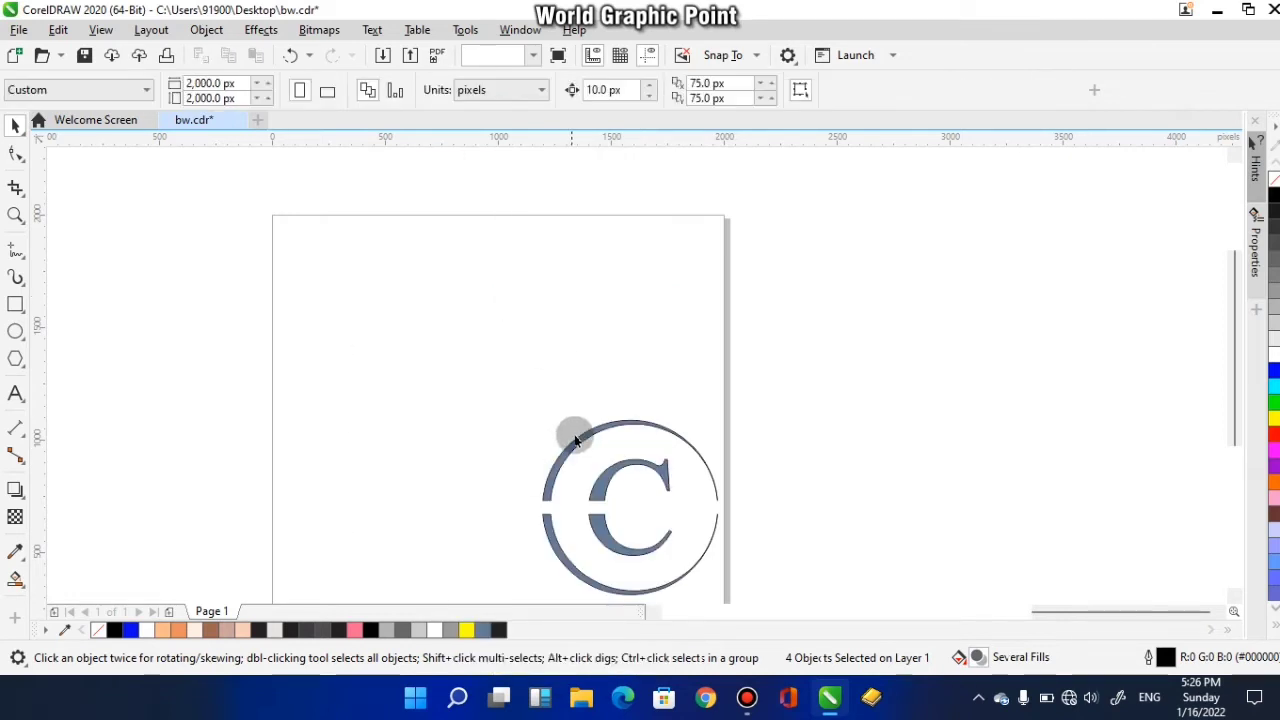
Step: Move the four ring and letter pieces up and left to near the page's middle and remove their outlines
{"action": "left_click_drag", "start_coordinate": [500, 371], "coordinate": [755, 590]}
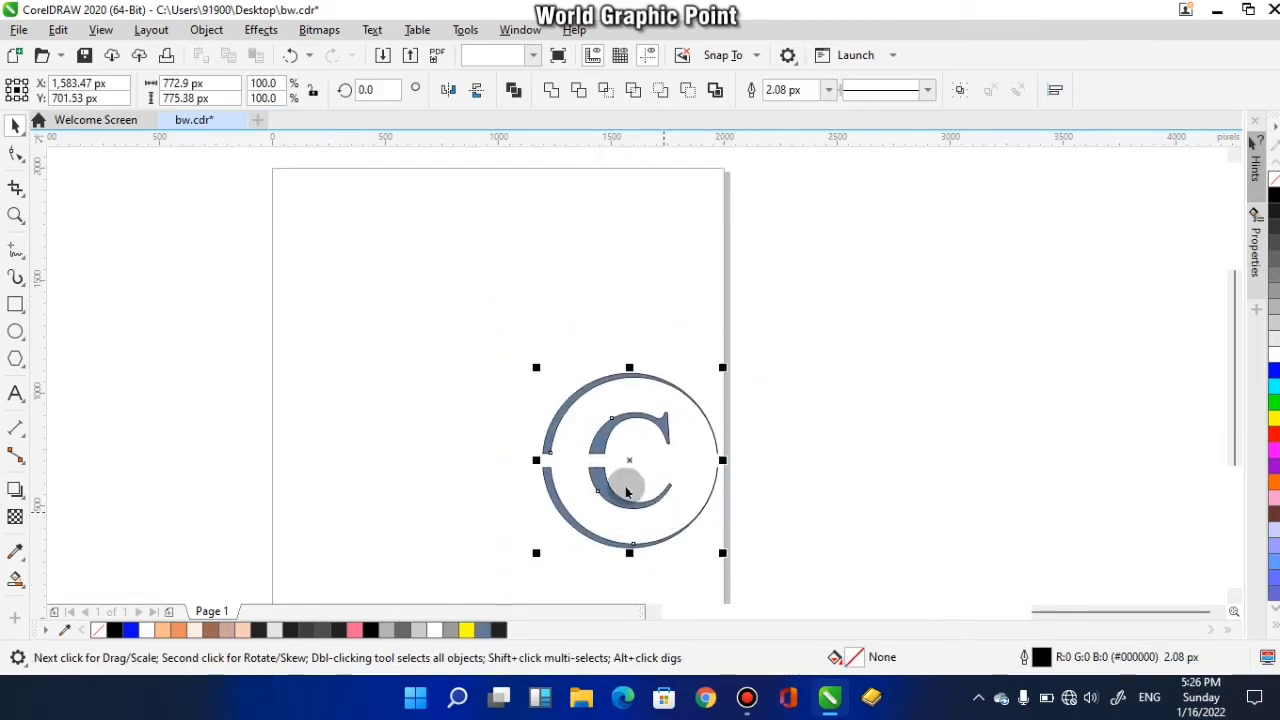
{"action": "left_click_drag", "start_coordinate": [623, 457], "coordinate": [477, 374]}
{"action": "scroll", "coordinate": [479, 372], "scroll_direction": "up", "scroll_amount": 2}
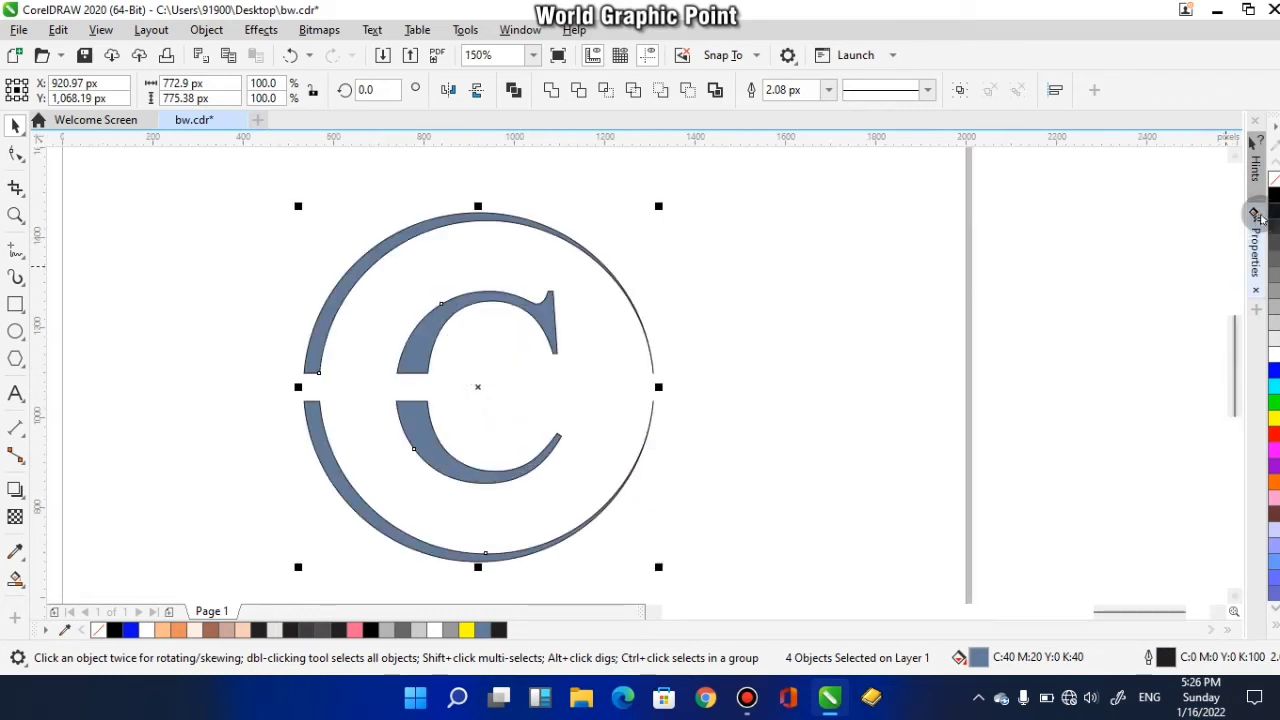
{"action": "right_click", "coordinate": [1273, 180]}
{"action": "left_click_drag", "start_coordinate": [791, 366], "coordinate": [770, 349]}
{"action": "left_click", "coordinate": [1024, 347]}
Step: Draw a straight horizontal line about 913 px long from the ring's outer edge along the upper edge of the gap
{"action": "left_click", "coordinate": [15, 272]}
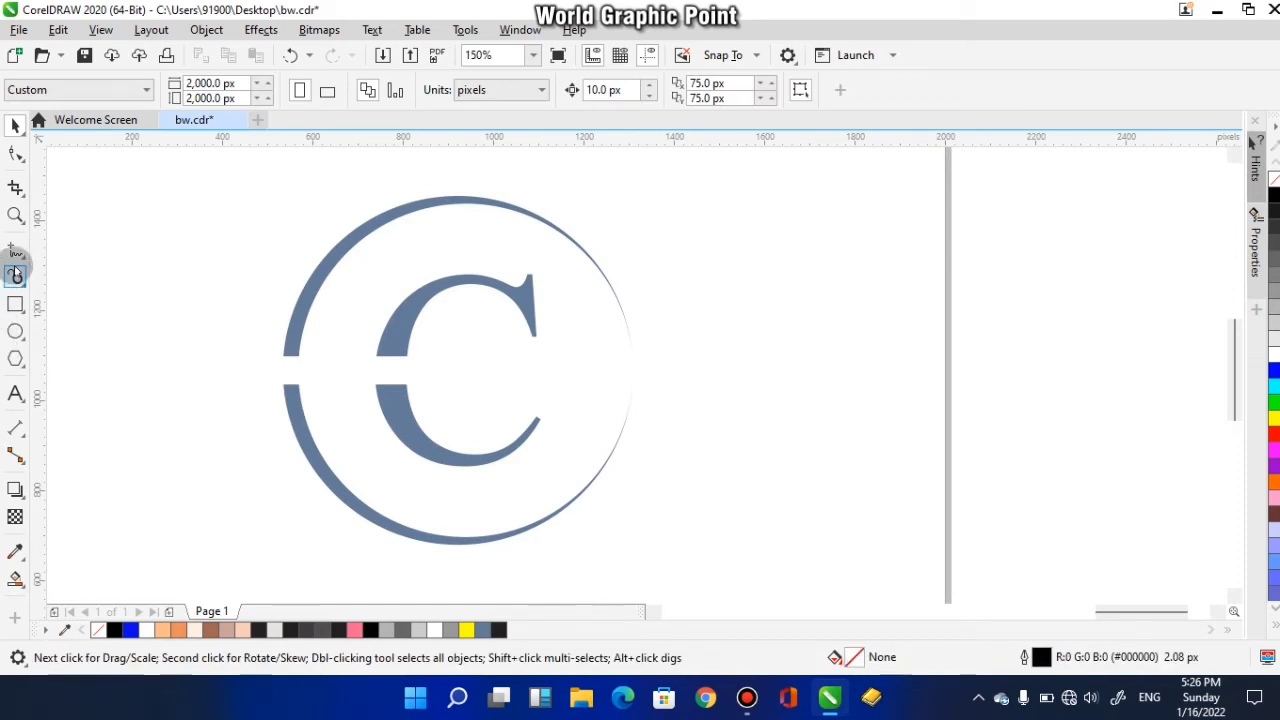
{"action": "left_click", "coordinate": [16, 250]}
{"action": "scroll", "coordinate": [278, 355], "scroll_direction": "up", "scroll_amount": 2}
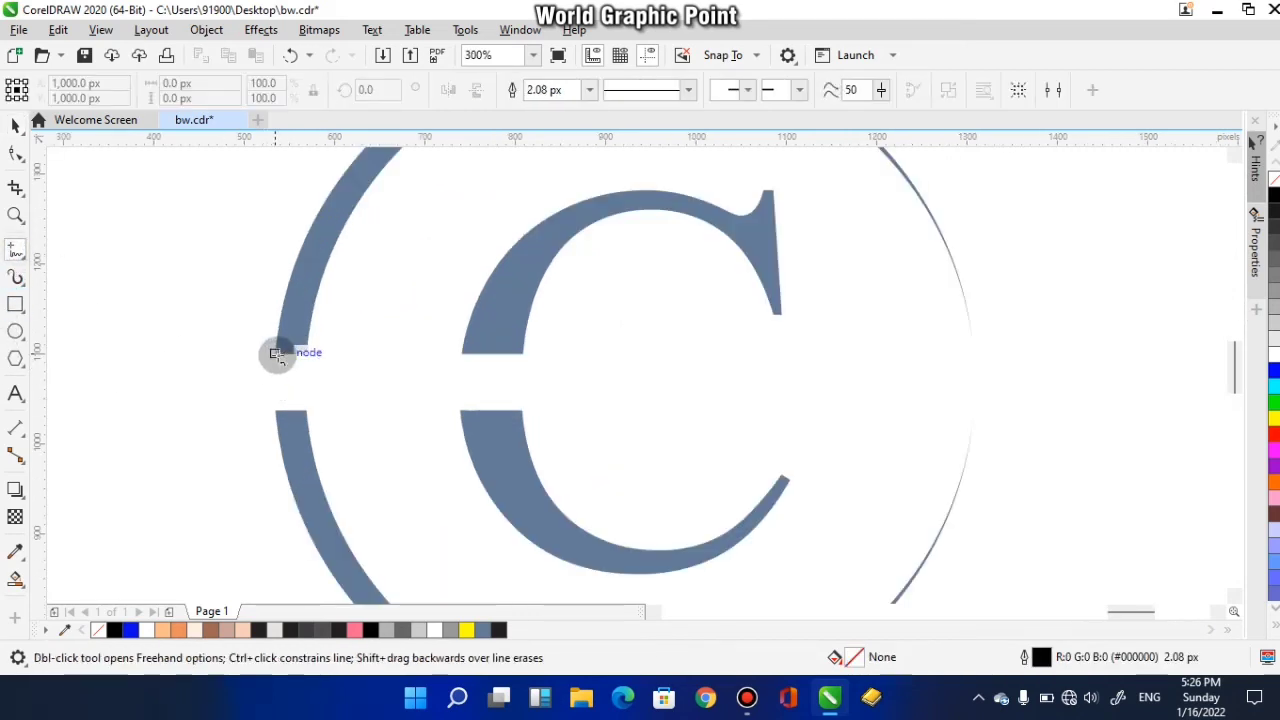
{"action": "left_click", "coordinate": [276, 355]}
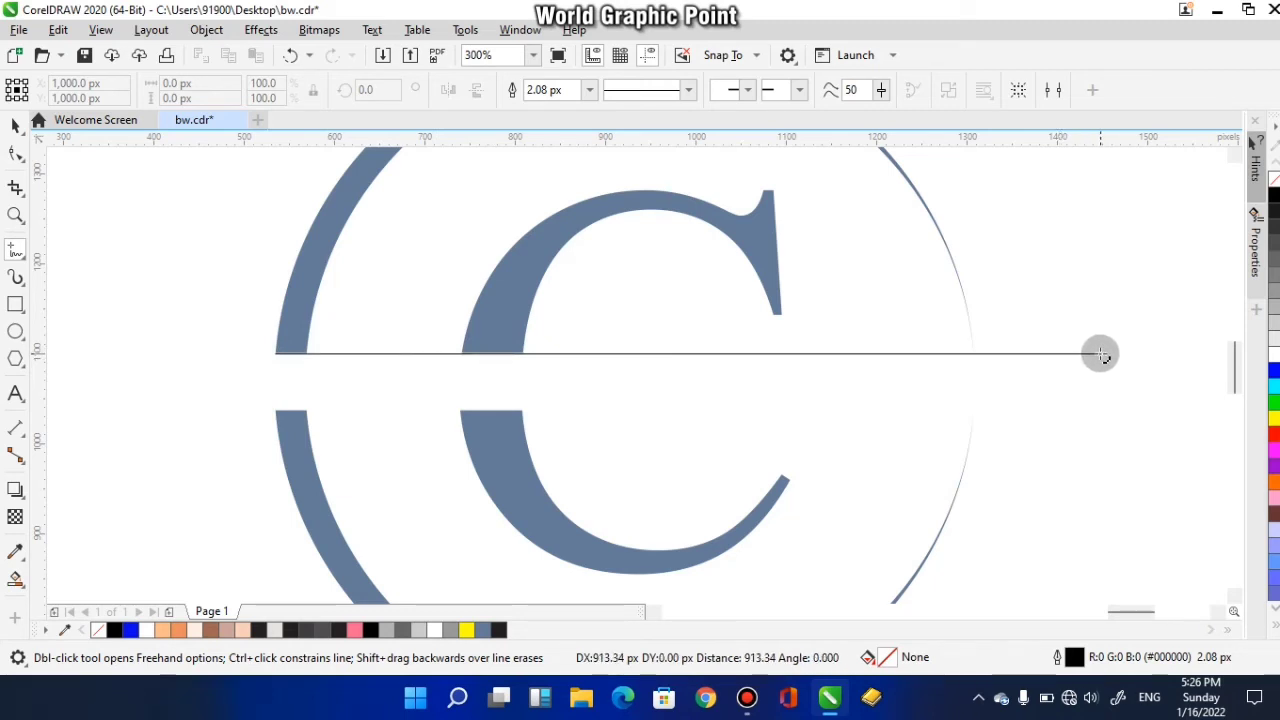
{"action": "left_click", "coordinate": [1100, 355]}
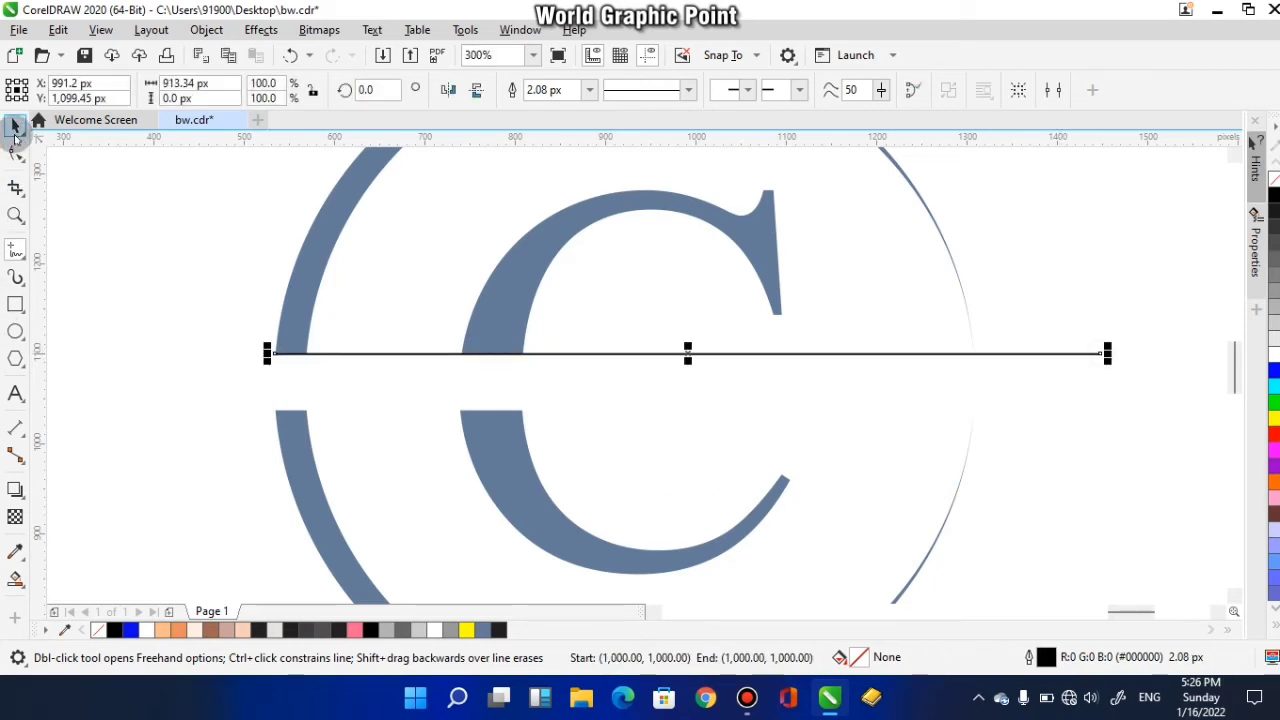
{"action": "left_click", "coordinate": [15, 127]}
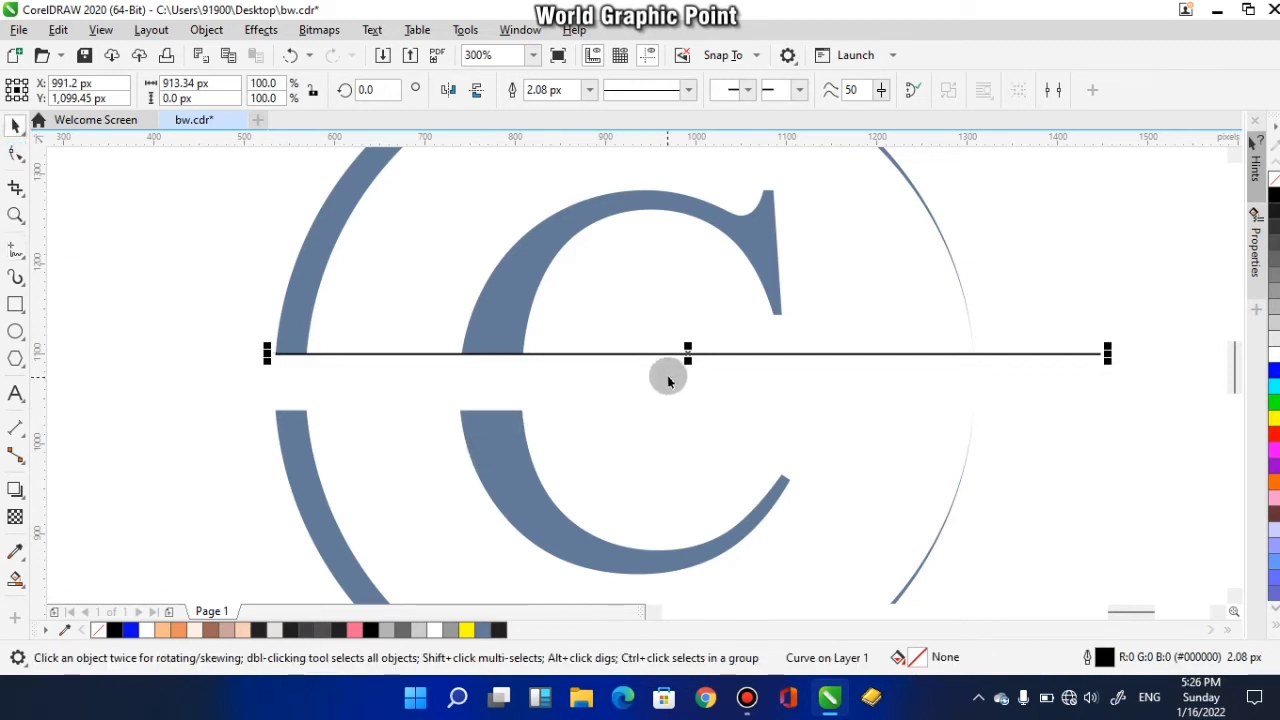
Step: Duplicate the horizontal line about 62 px straight down, onto the lower edge of the gap
{"action": "left_click", "coordinate": [688, 373]}
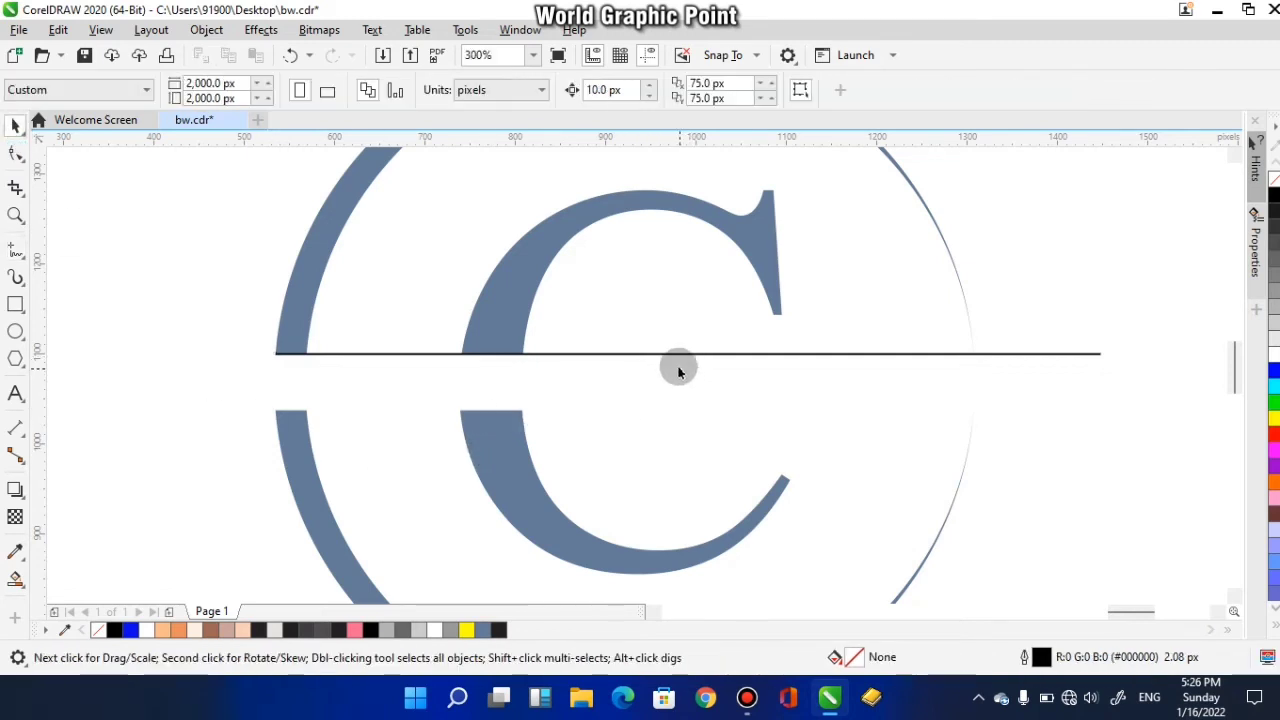
{"action": "left_click", "coordinate": [675, 355]}
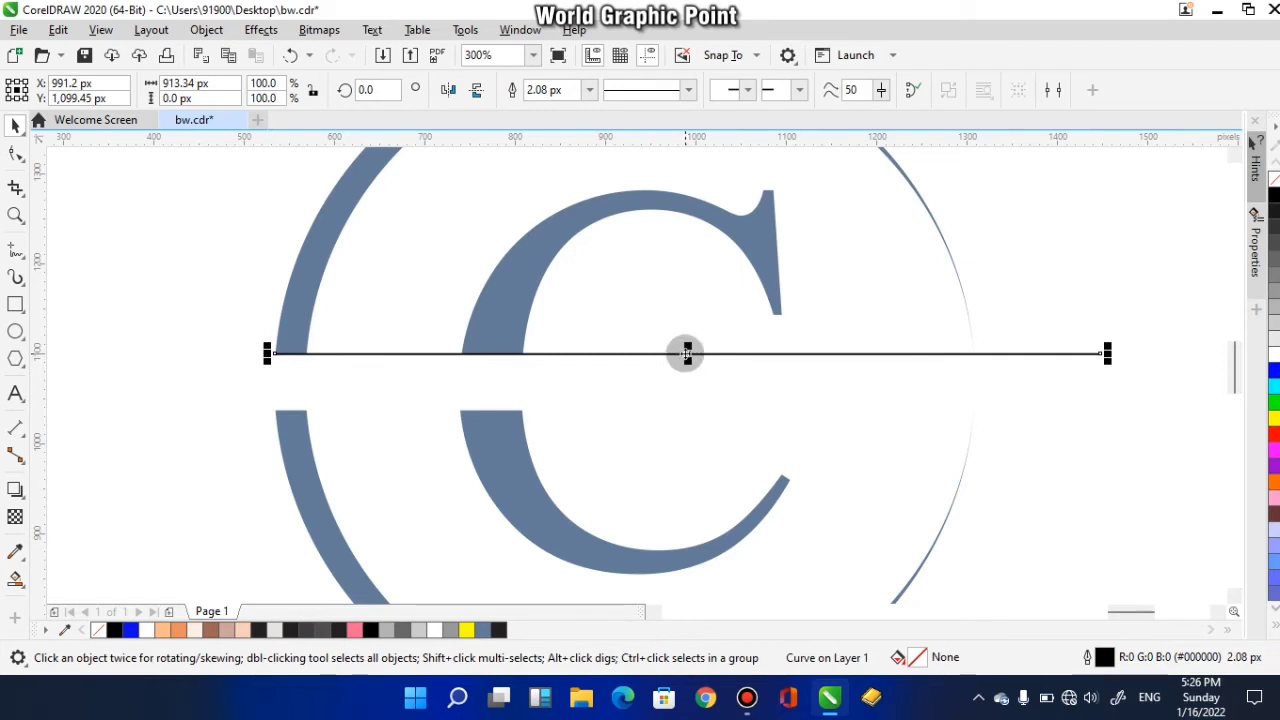
{"action": "left_click_drag", "start_coordinate": [675, 356], "coordinate": [686, 409]}
Step: Group the two horizontal lines and centre the group horizontally on the upper piece of the letter C
{"action": "scroll", "coordinate": [677, 408], "scroll_direction": "down", "scroll_amount": 2}
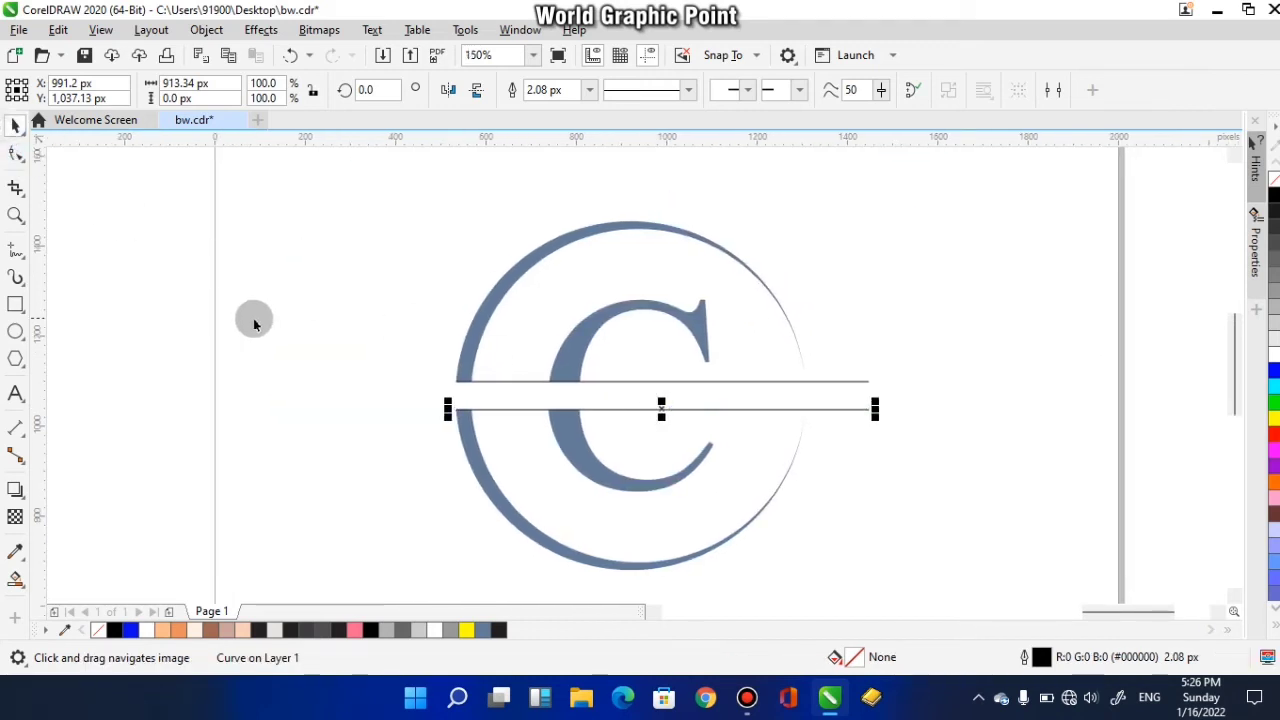
{"action": "left_click_drag", "start_coordinate": [184, 302], "coordinate": [916, 427]}
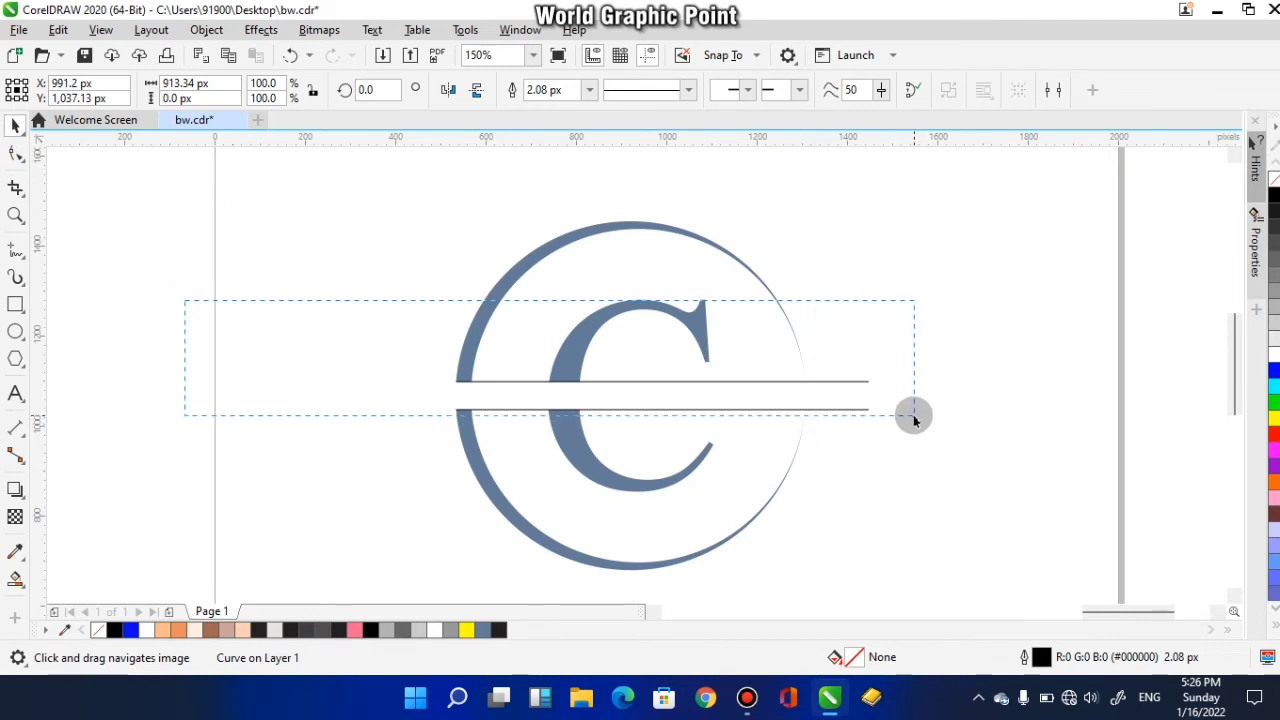
{"action": "left_click_drag", "start_coordinate": [913, 420], "coordinate": [916, 418]}
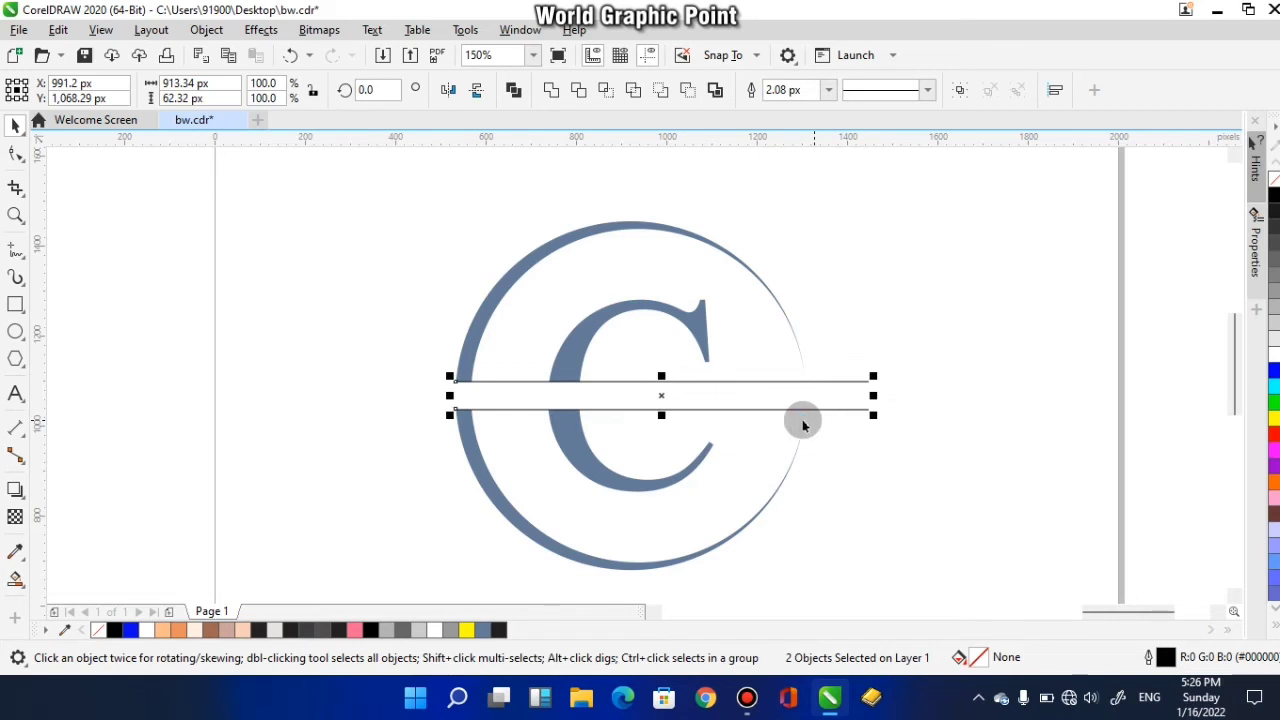
{"action": "key", "text": "ctrl+g"}
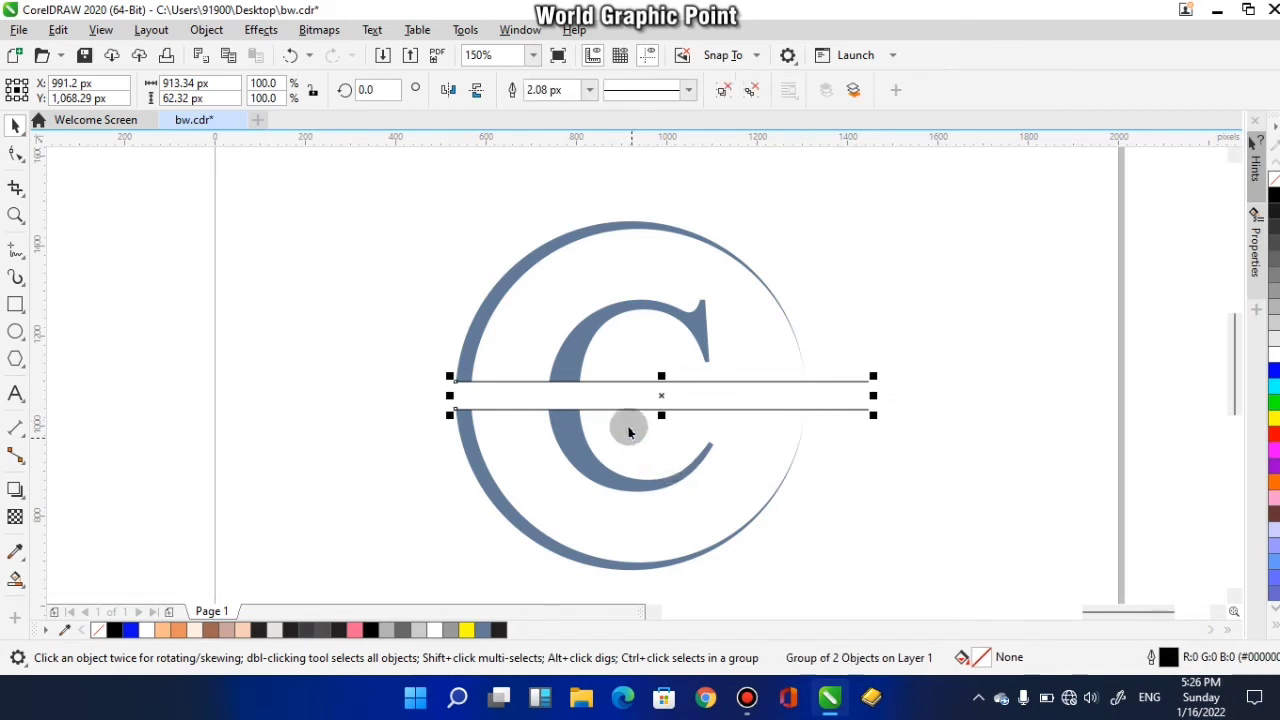
{"action": "left_click", "coordinate": [577, 357], "text": "shift"}
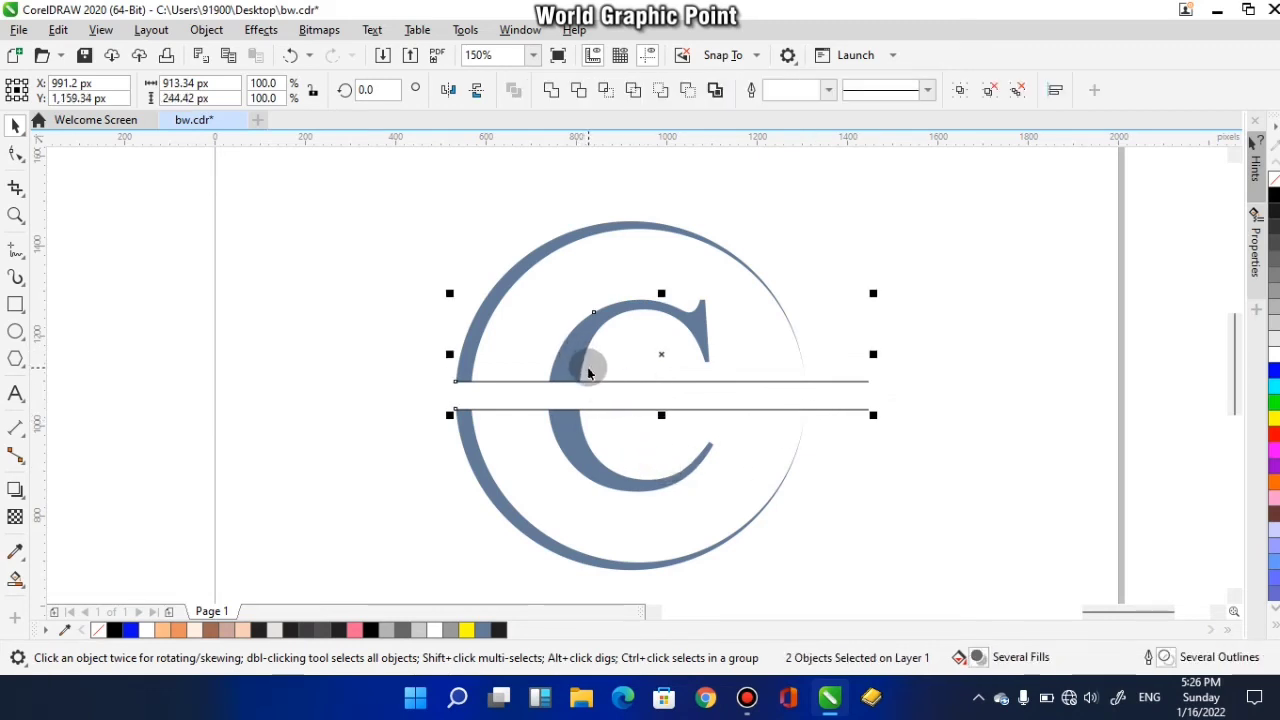
{"action": "key", "text": "c"}
{"action": "left_click", "coordinate": [895, 405]}
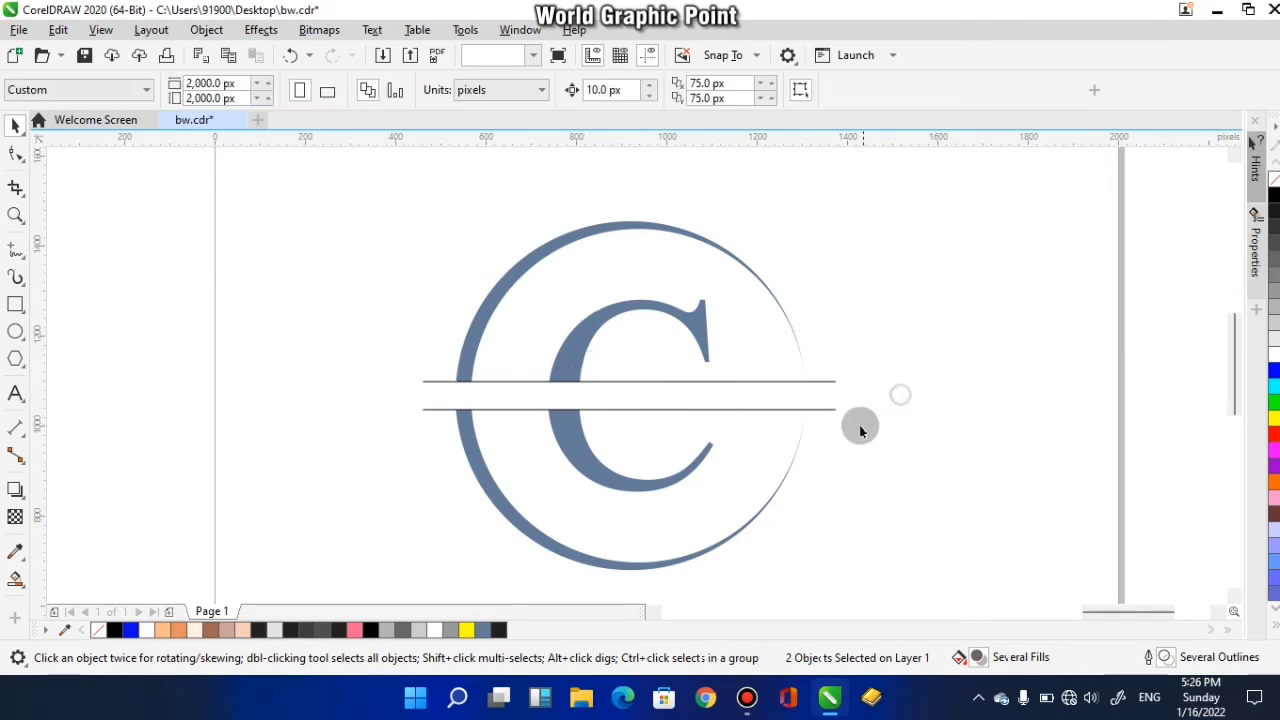
Step: Set the outline width of the grouped horizontal lines to 4.0 px
{"action": "left_click_drag", "start_coordinate": [362, 347], "coordinate": [864, 445]}
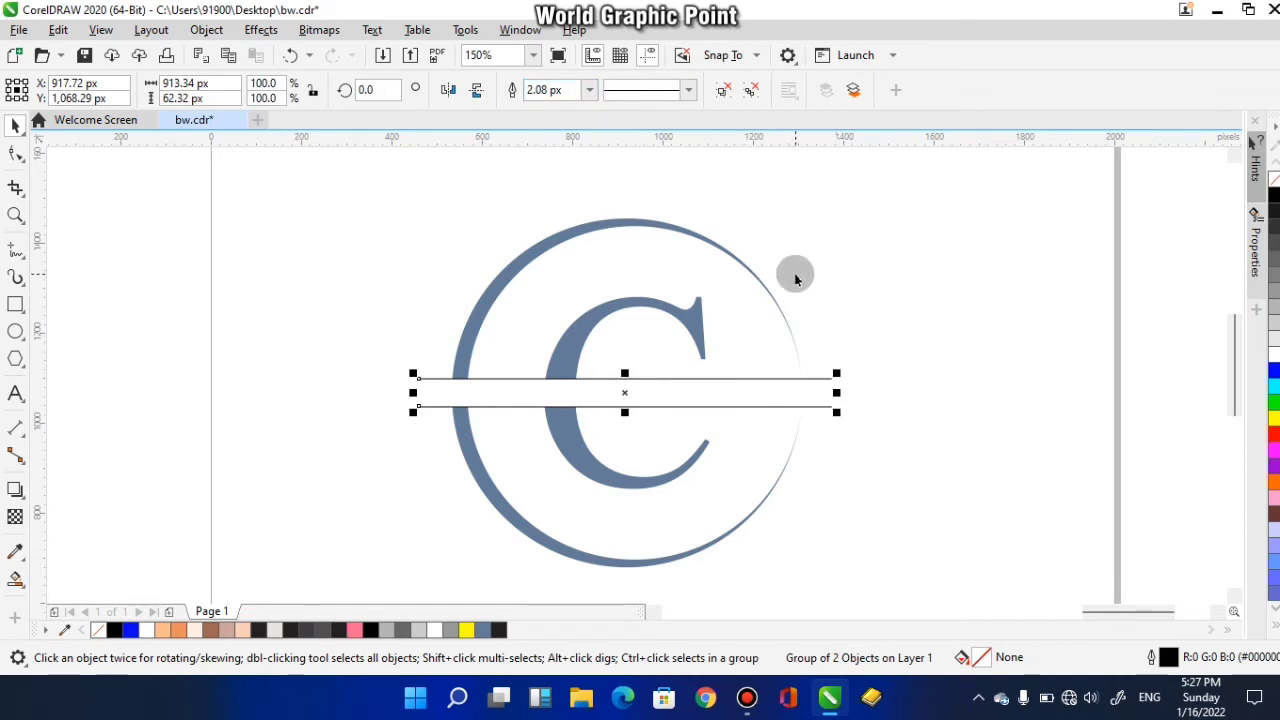
{"action": "left_click", "coordinate": [589, 90]}
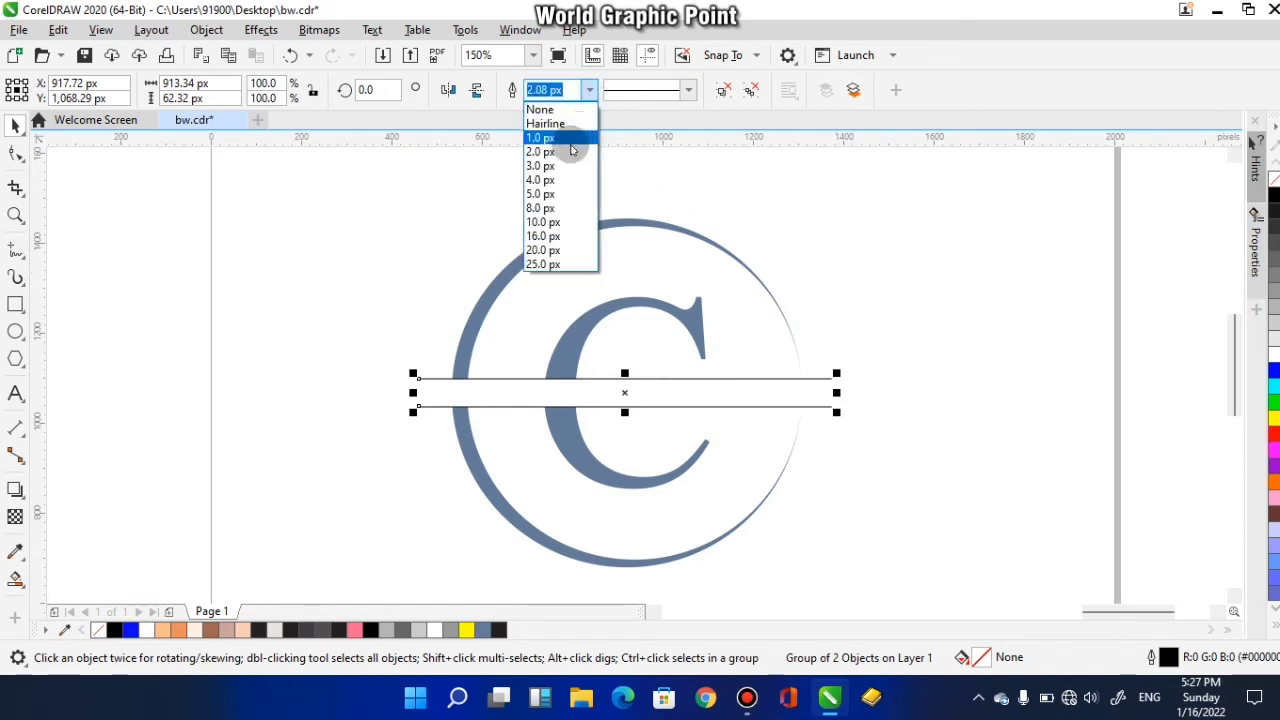
{"action": "left_click", "coordinate": [556, 181]}
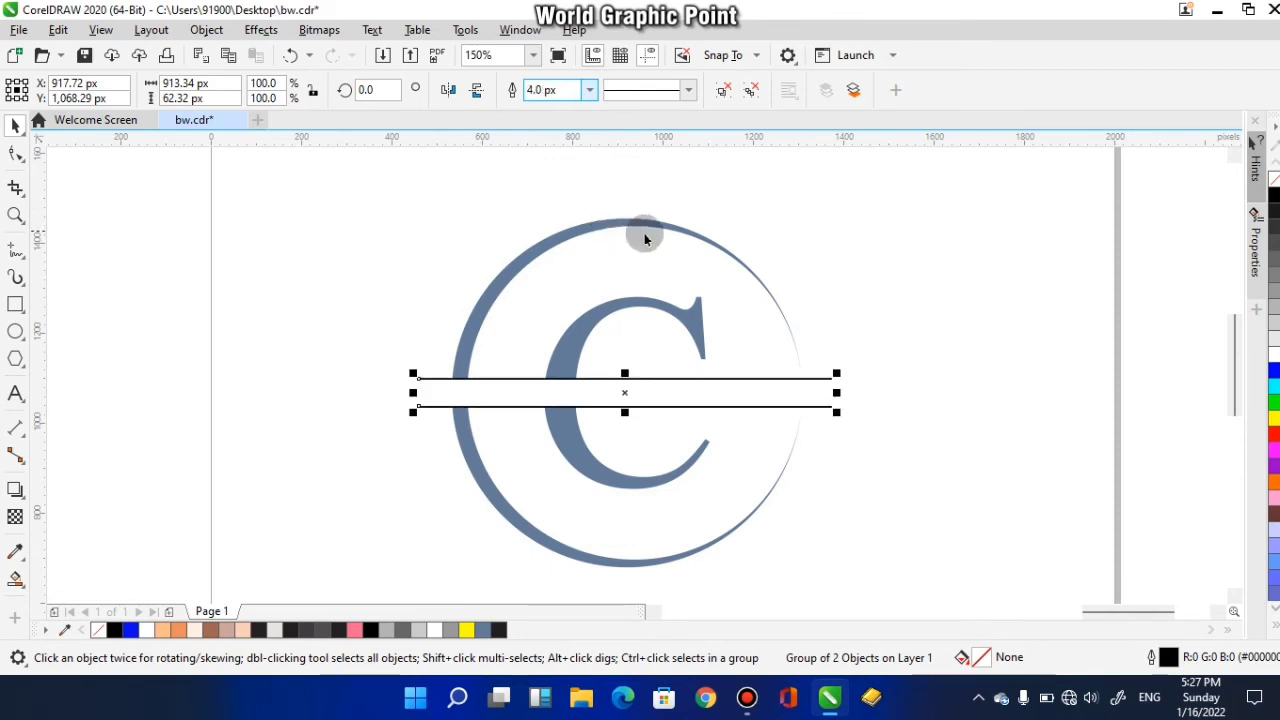
{"action": "left_click", "coordinate": [876, 351]}
{"action": "left_click_drag", "start_coordinate": [876, 351], "coordinate": [846, 359]}
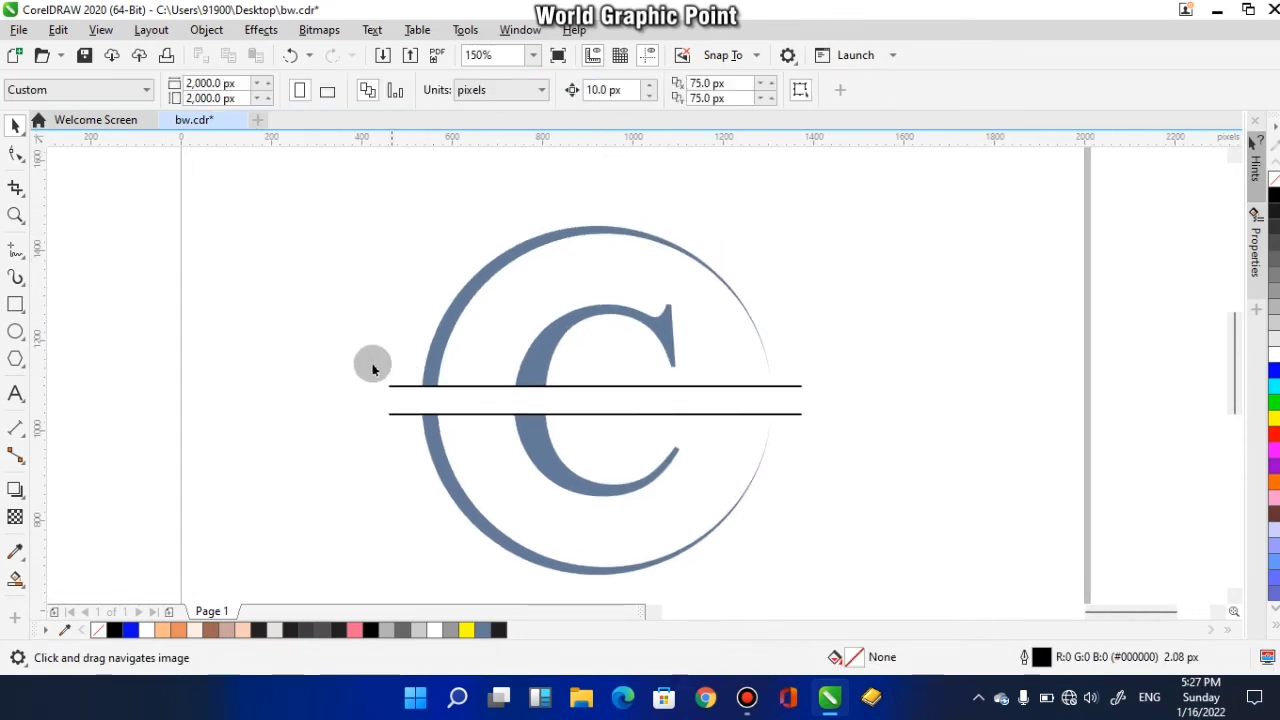
Step: Select the whole logo and fill the ring and letter C pieces with black
{"action": "left_click_drag", "start_coordinate": [292, 189], "coordinate": [851, 566]}
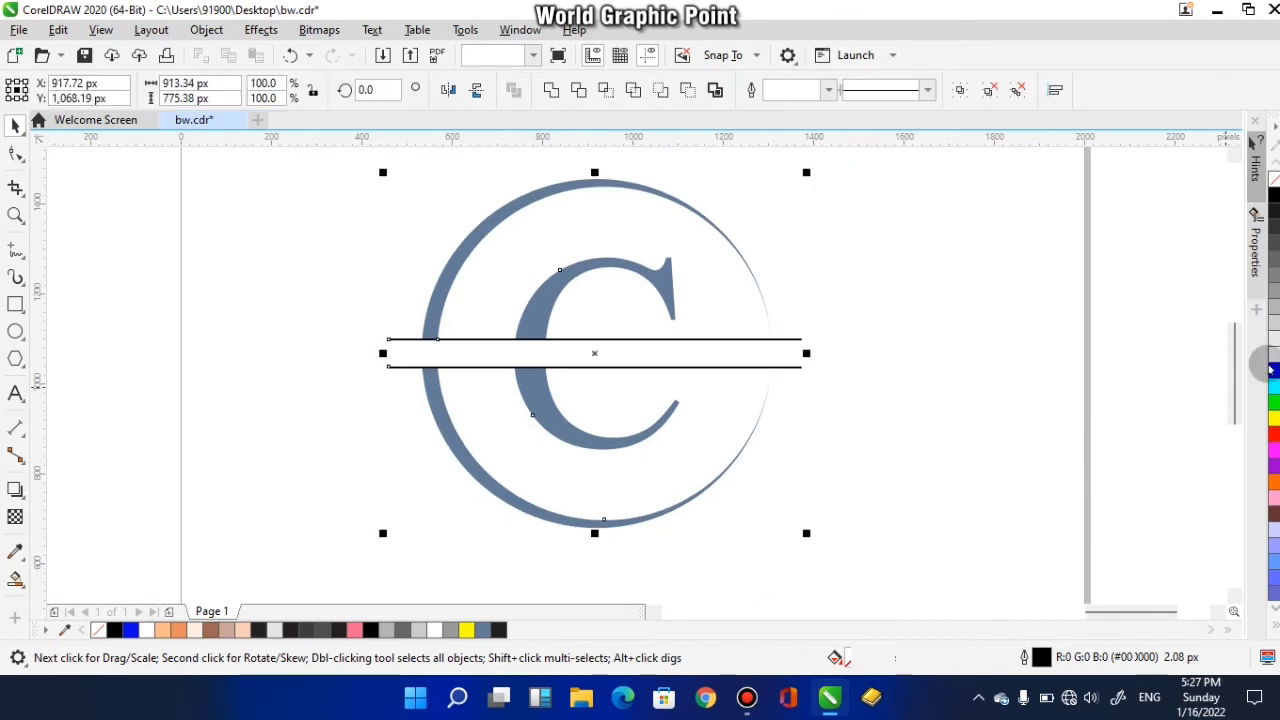
{"action": "left_click", "coordinate": [1274, 197]}
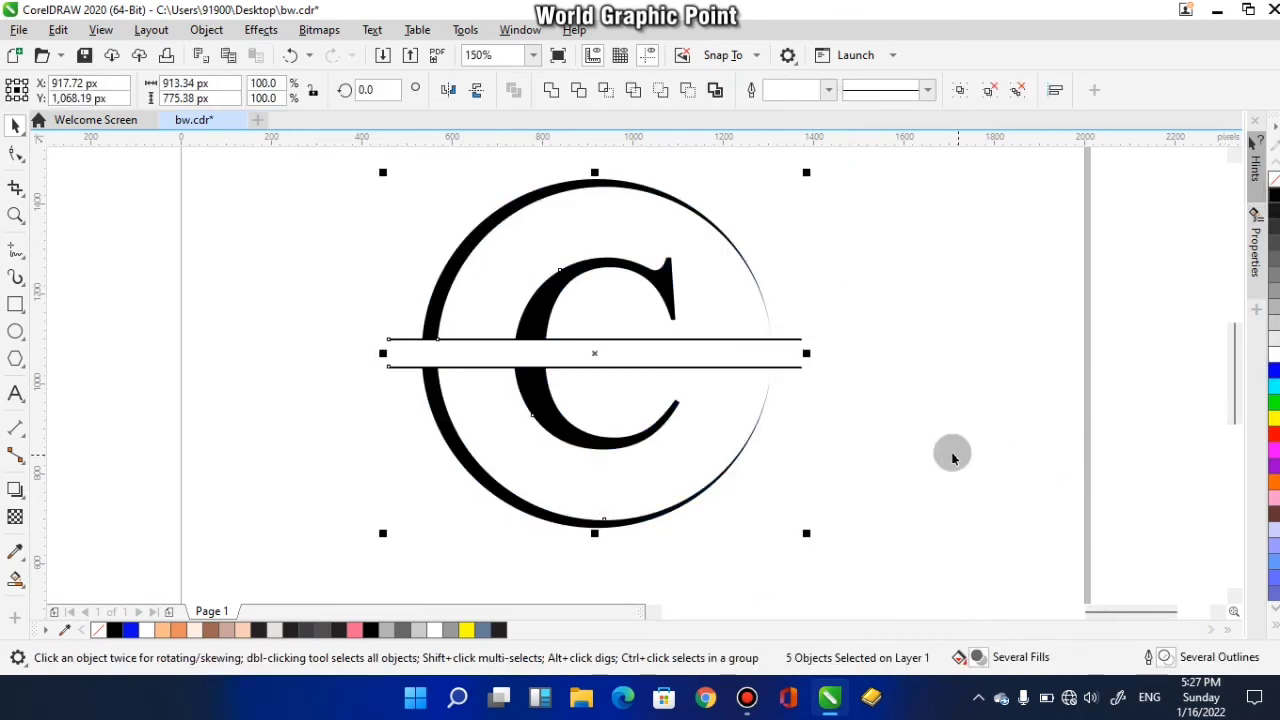
{"action": "left_click", "coordinate": [888, 396]}
{"action": "left_click_drag", "start_coordinate": [886, 391], "coordinate": [807, 405]}
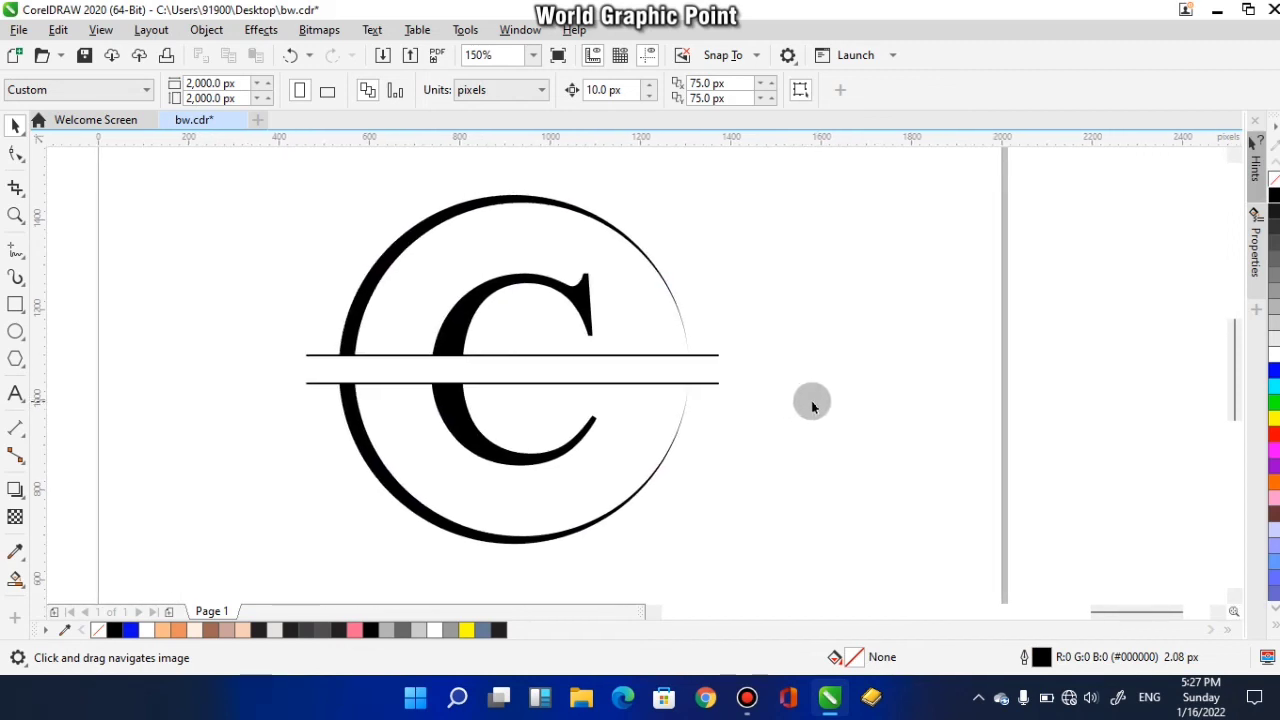